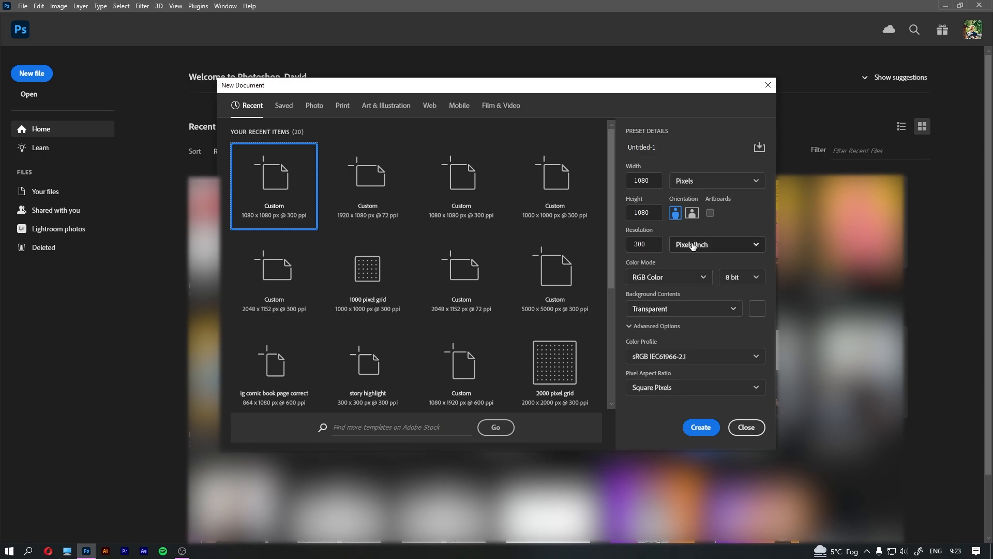
# Create the 1080 by 1080 px transparent document at 300 ppi and draw a 1080 by 1080 px circle around the canvas centre.
pyautogui.click(704, 427)
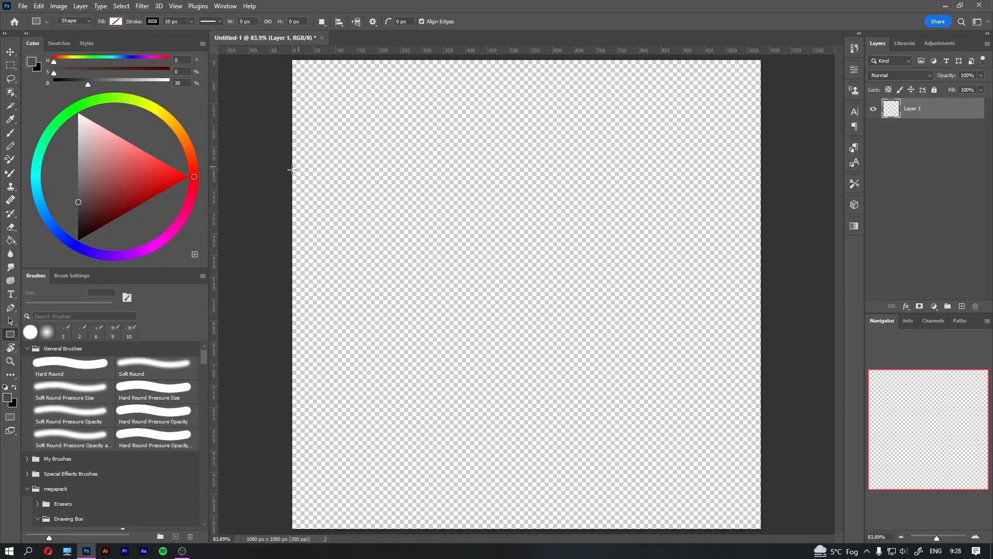
pyautogui.rightClick(13, 335)
pyautogui.click(54, 334)
pyautogui.hotkey('shift', 'u')
pyautogui.click(522, 278)
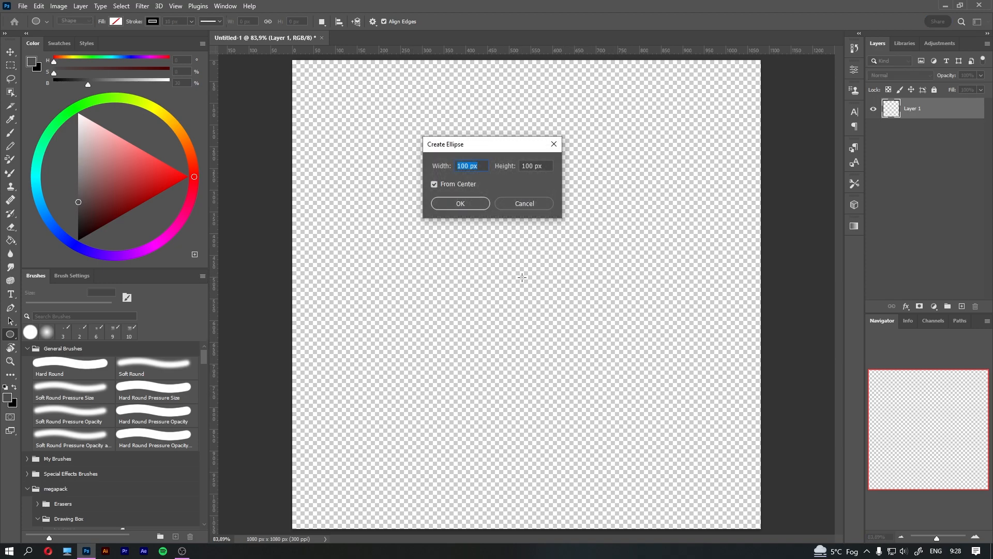
pyautogui.write('1080')
pyautogui.press('Tab')
pyautogui.write('1080')
pyautogui.press('Return')
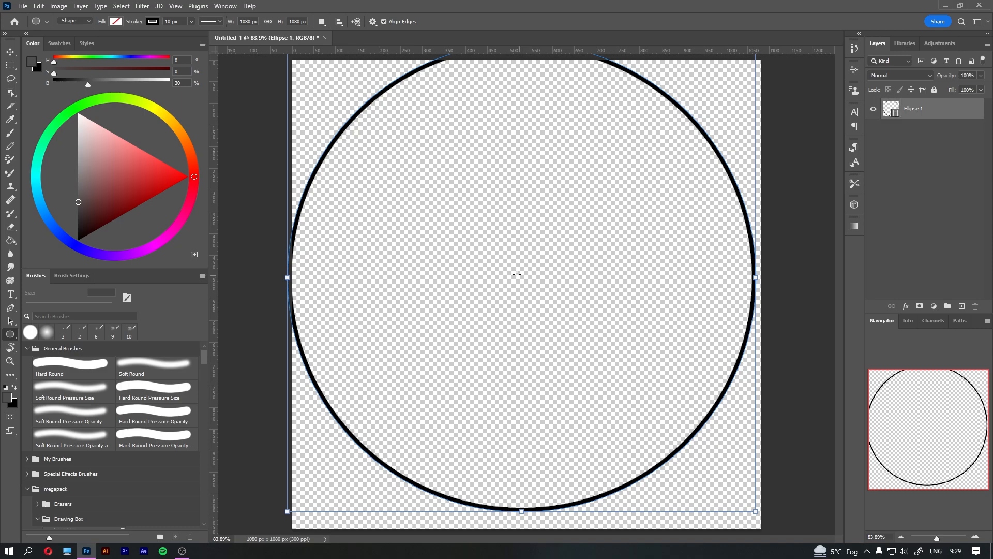
# Draw a 100 by 100 px circle inside the large circle, up and to the left of the canvas centre.
pyautogui.click(420, 231)
pyautogui.write('100')
pyautogui.press('Tab')
pyautogui.write('100')
pyautogui.press('Return')
# Draw a 200 by 200 px circle below the 100 px circle.
pyautogui.click(421, 328)
pyautogui.write('200')
pyautogui.press('Tab')
pyautogui.write('200')
pyautogui.press('Return')
# Draw a 300 by 300 px circle to the right of the two small circles.
pyautogui.click(567, 304)
pyautogui.write('300')
pyautogui.press('Tab')
pyautogui.write('300')
pyautogui.press('Return')
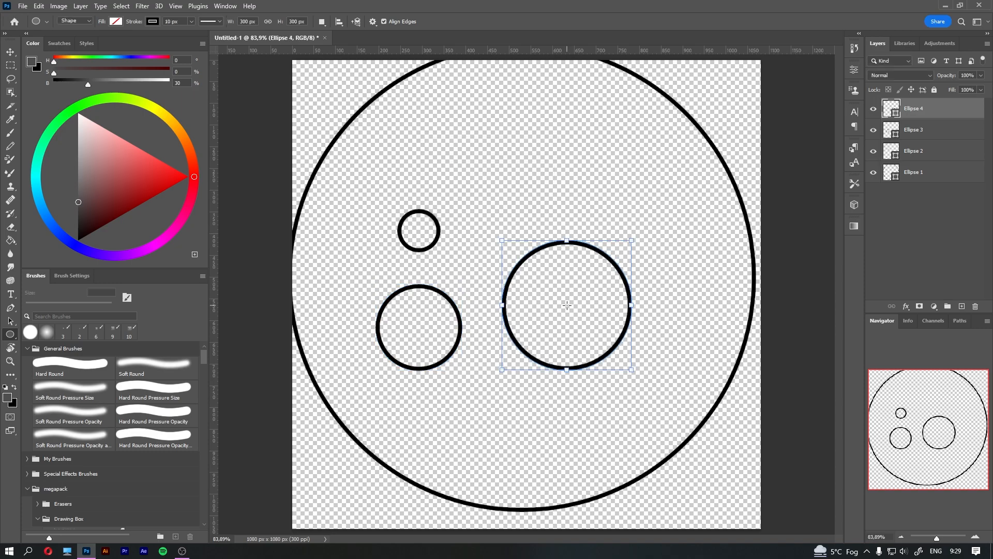
# Align all four circles to the horizontal and vertical centre of the canvas so they are concentric.
pyautogui.click(952, 177)
pyautogui.keyDown('shift'); pyautogui.click(941, 154); pyautogui.keyUp('shift')
pyautogui.keyDown('shift'); pyautogui.click(937, 129); pyautogui.keyUp('shift')
pyautogui.keyDown('shift'); pyautogui.click(941, 110); pyautogui.keyUp('shift')
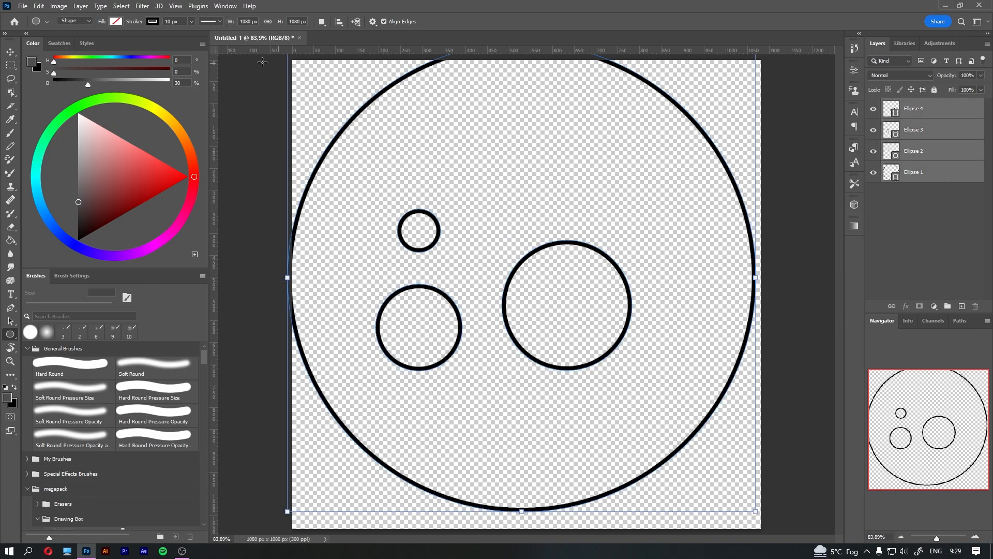
pyautogui.click(10, 52)
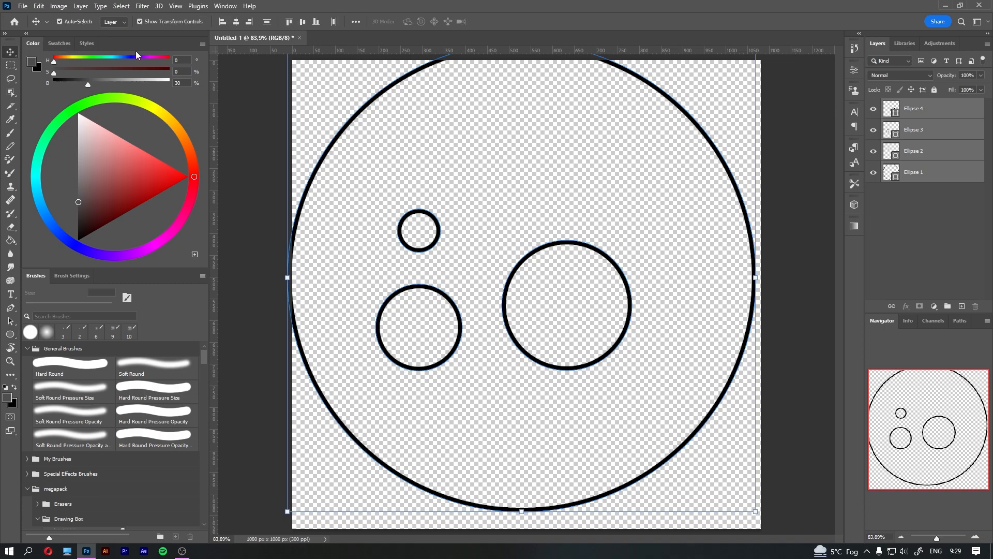
pyautogui.click(355, 22)
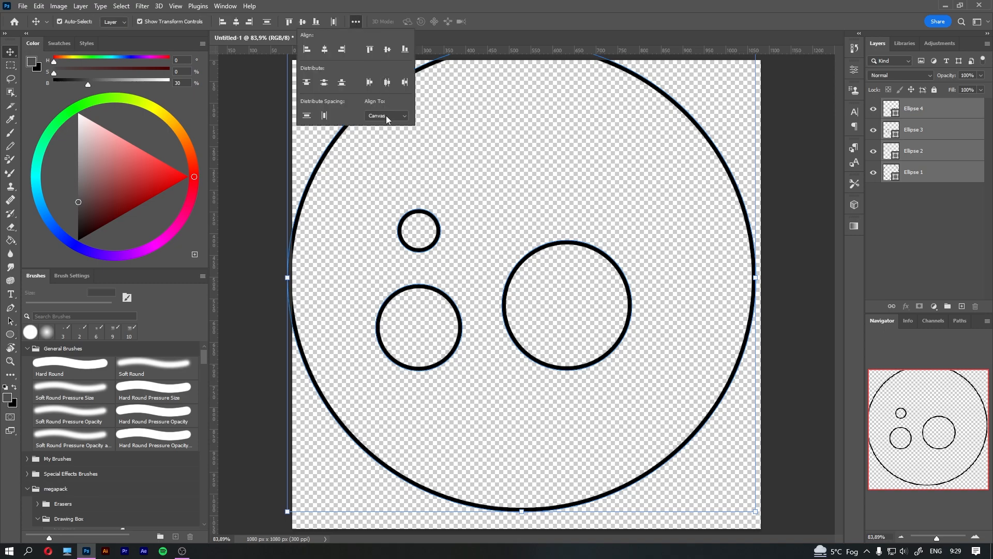
pyautogui.click(324, 50)
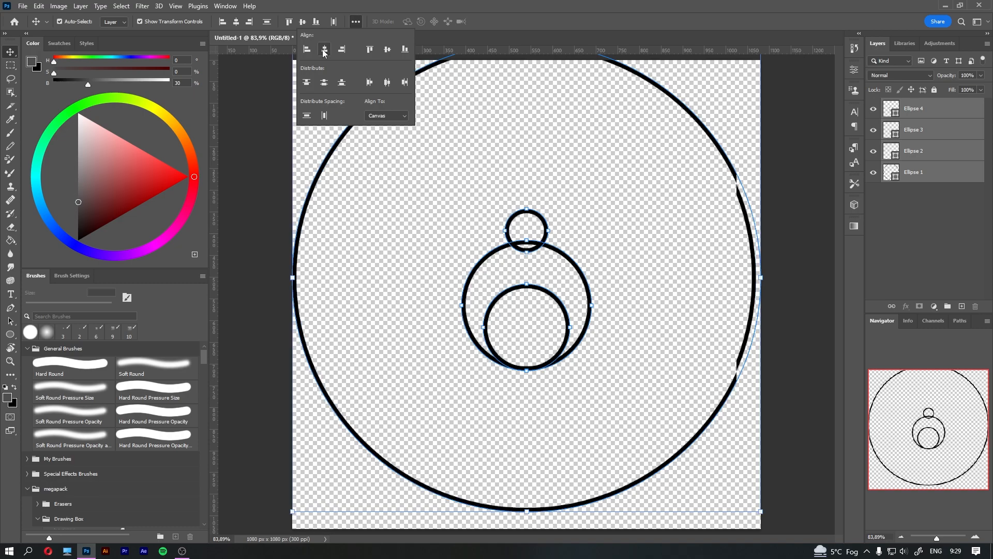
pyautogui.click(388, 50)
pyautogui.click(938, 230)
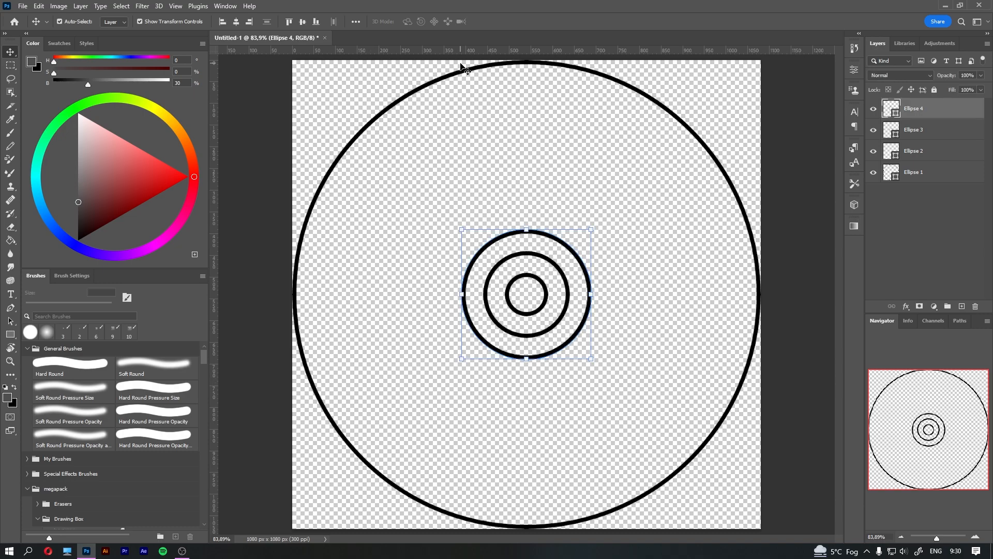
# Draw two 500 by 100 px rectangles, one across the lower part of the small circles and another below it.
pyautogui.click(10, 334)
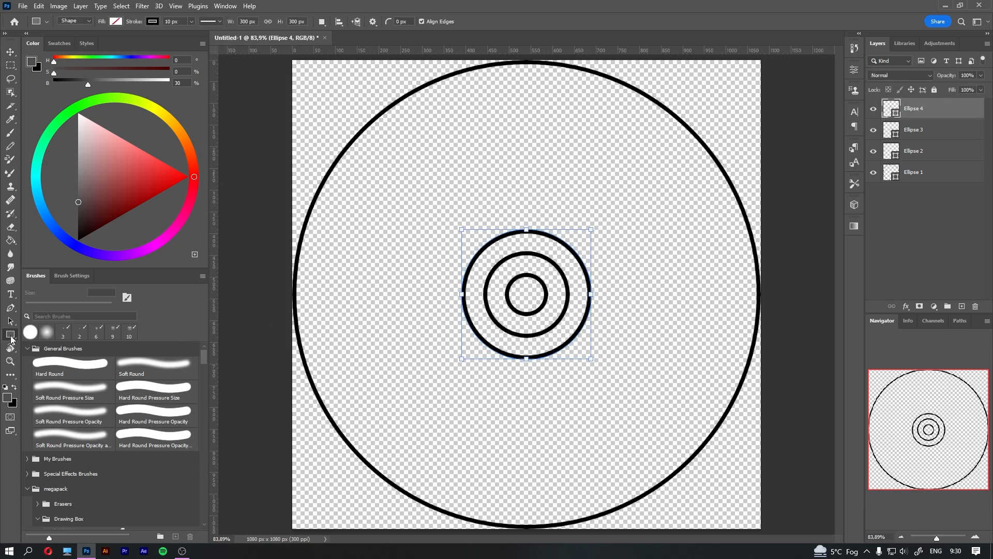
pyautogui.click(378, 328)
pyautogui.write('500')
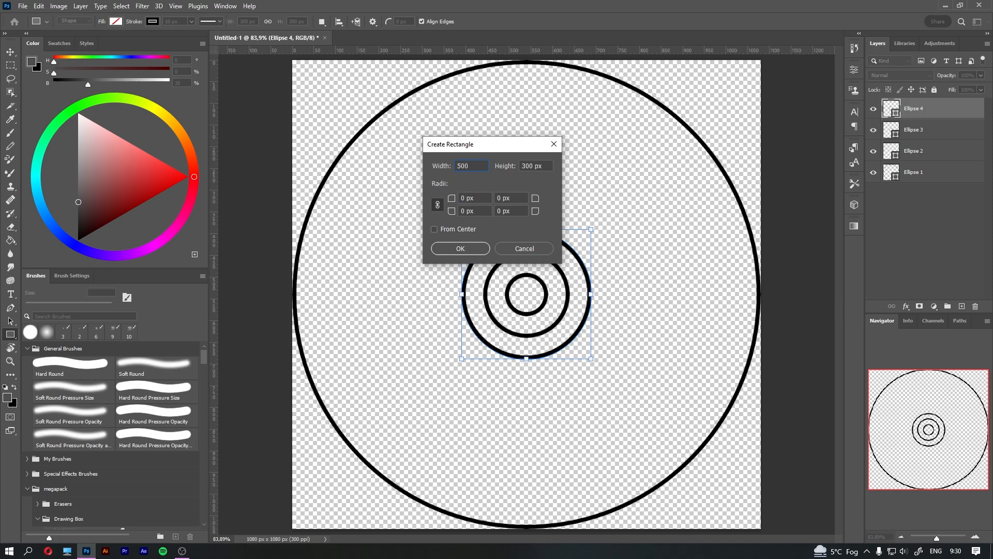
pyautogui.press('Tab')
pyautogui.write('10')
pyautogui.press('Return')
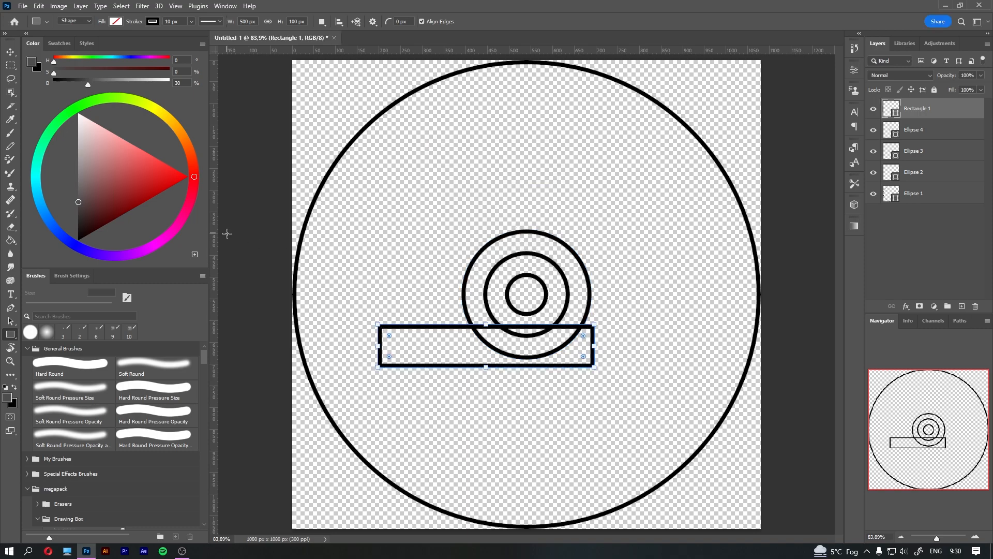
pyautogui.click(450, 409)
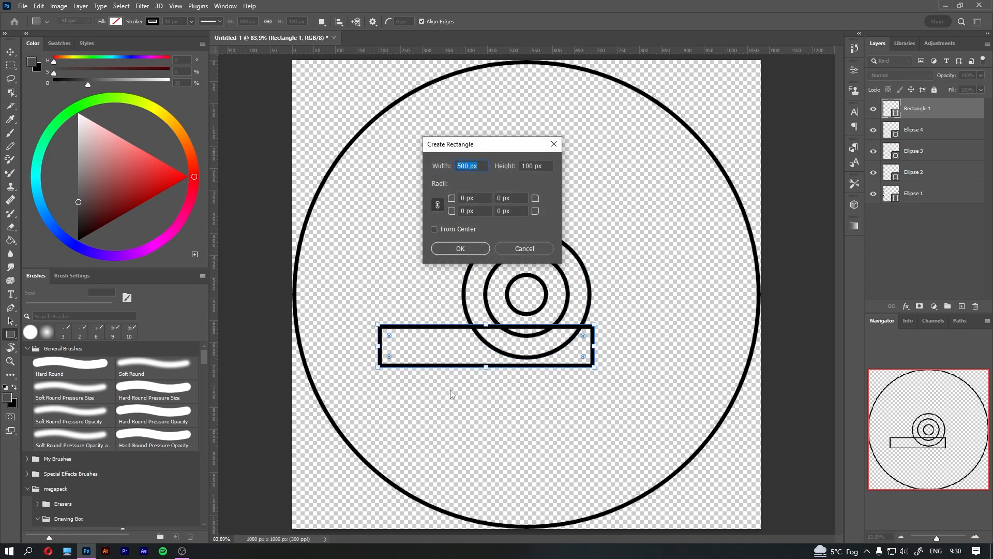
pyautogui.click(450, 250)
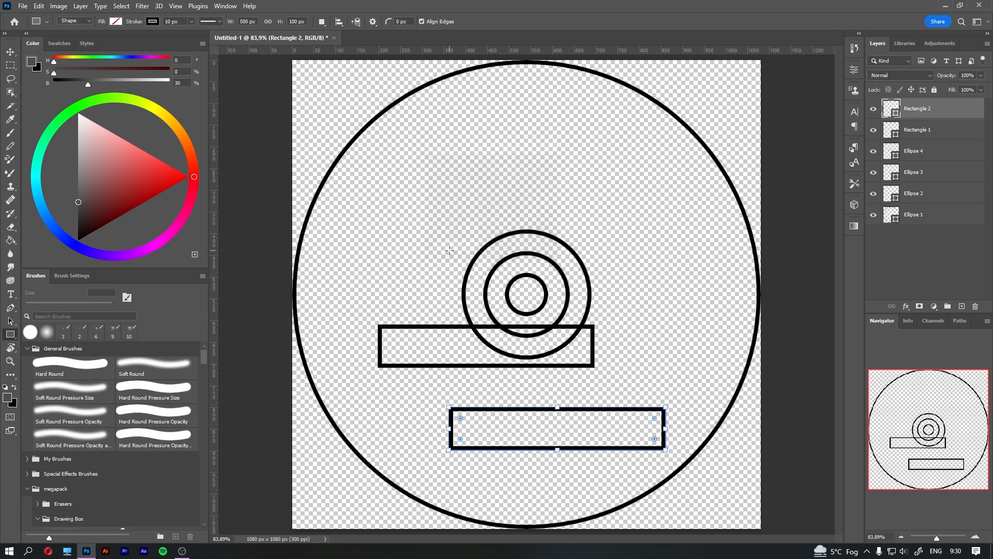
# Align the first rectangle to the canvas's left edge and vertical centre.
pyautogui.click(952, 132)
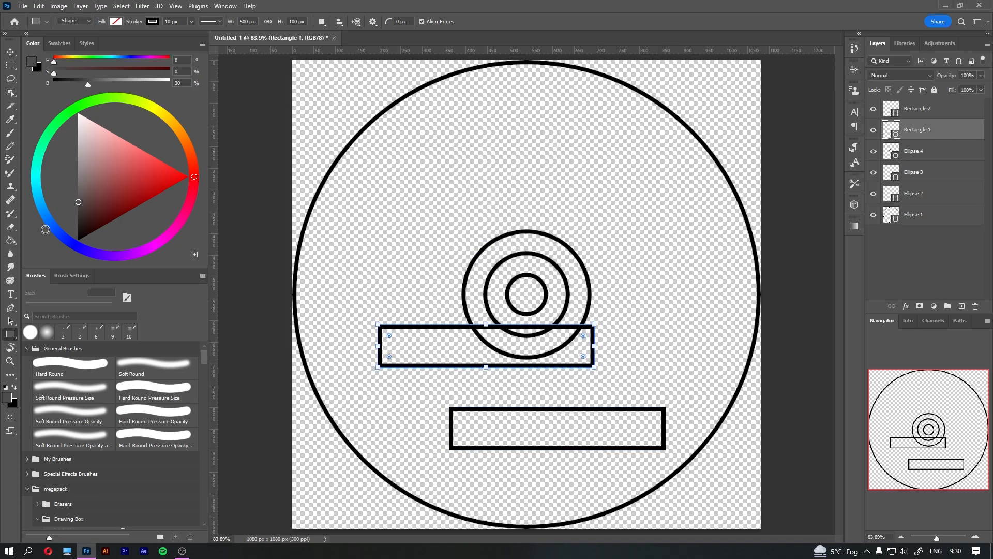
pyautogui.press('p')
pyautogui.click(9, 52)
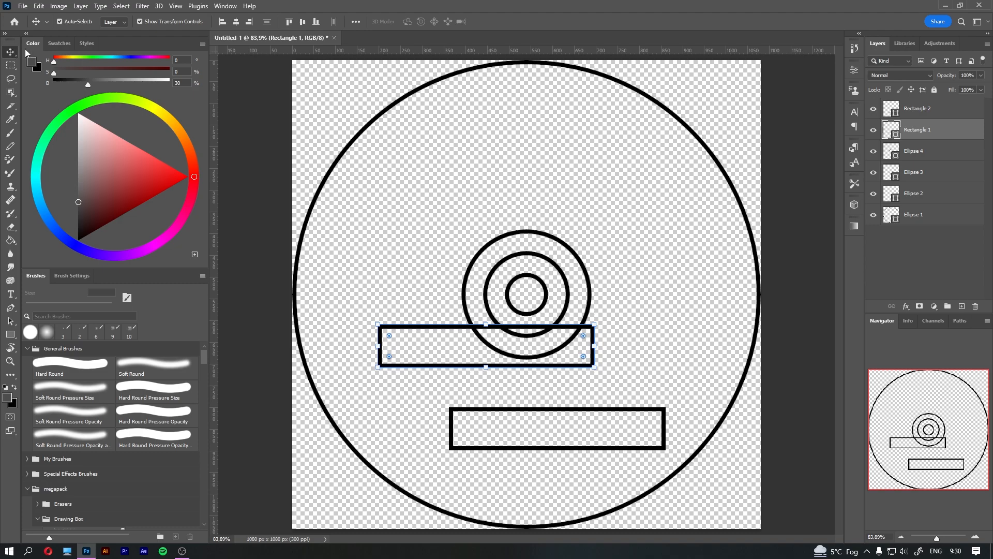
pyautogui.click(221, 24)
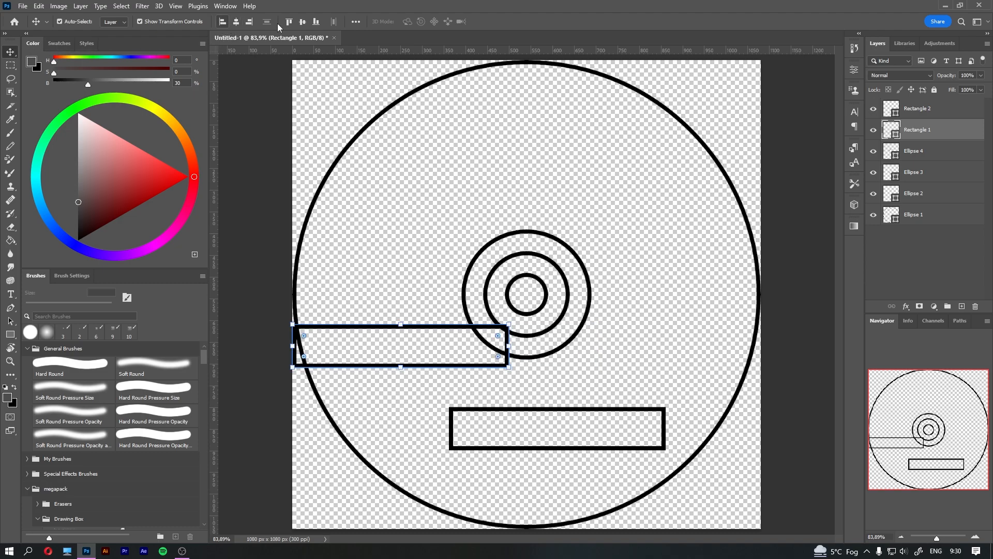
pyautogui.click(302, 20)
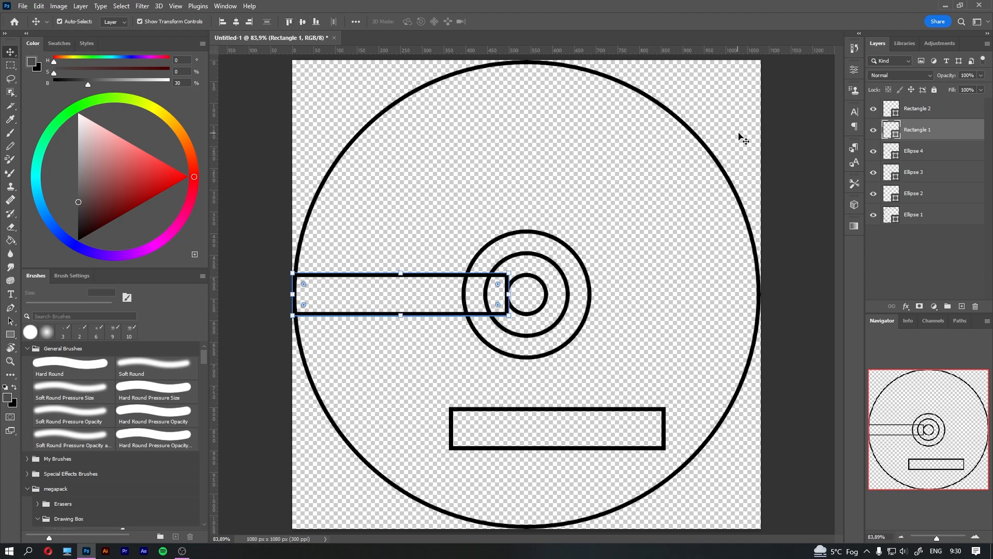
# Align the second rectangle to the canvas's right edge and vertical centre.
pyautogui.click(961, 113)
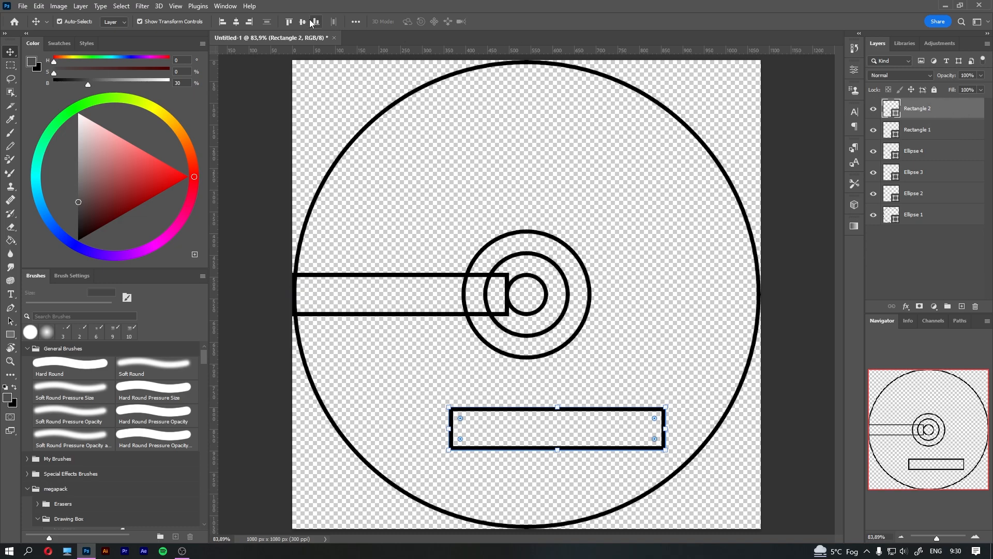
pyautogui.click(250, 23)
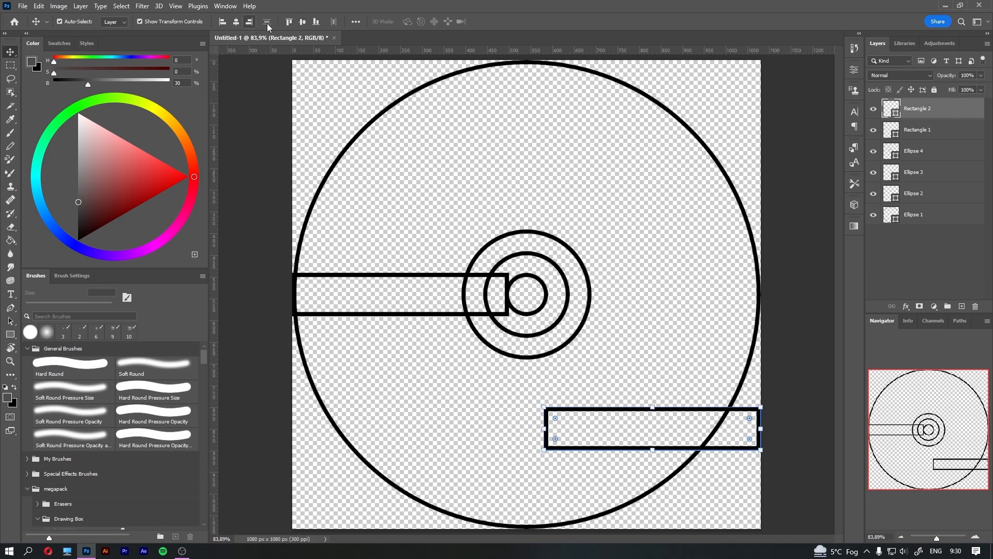
pyautogui.click(305, 23)
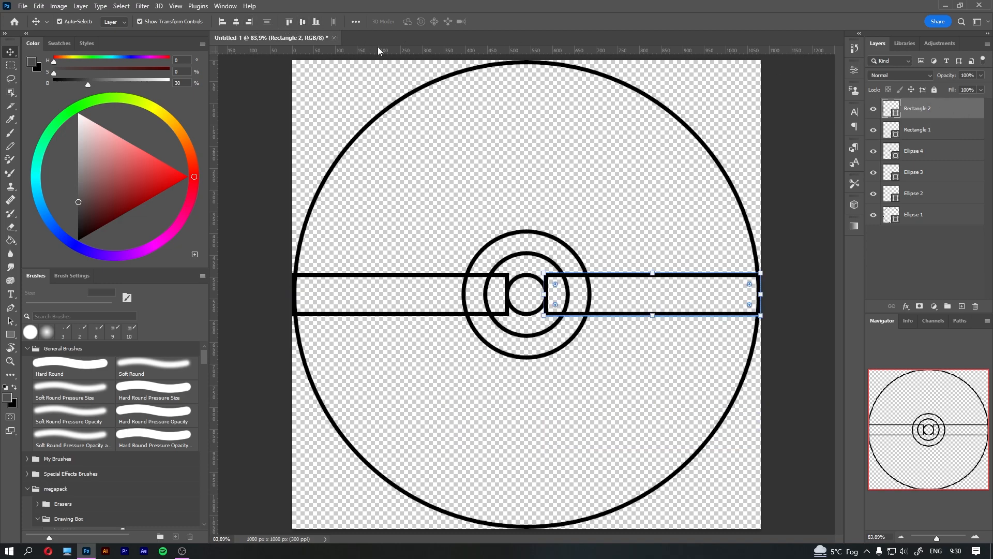
pyautogui.click(945, 259)
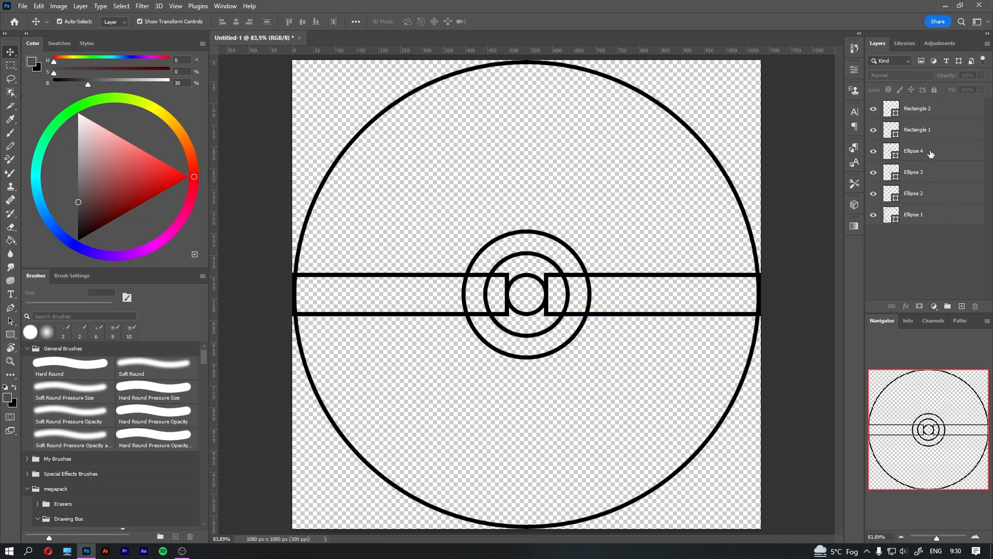
# Rasterize both rectangle layers together.
pyautogui.click(945, 130)
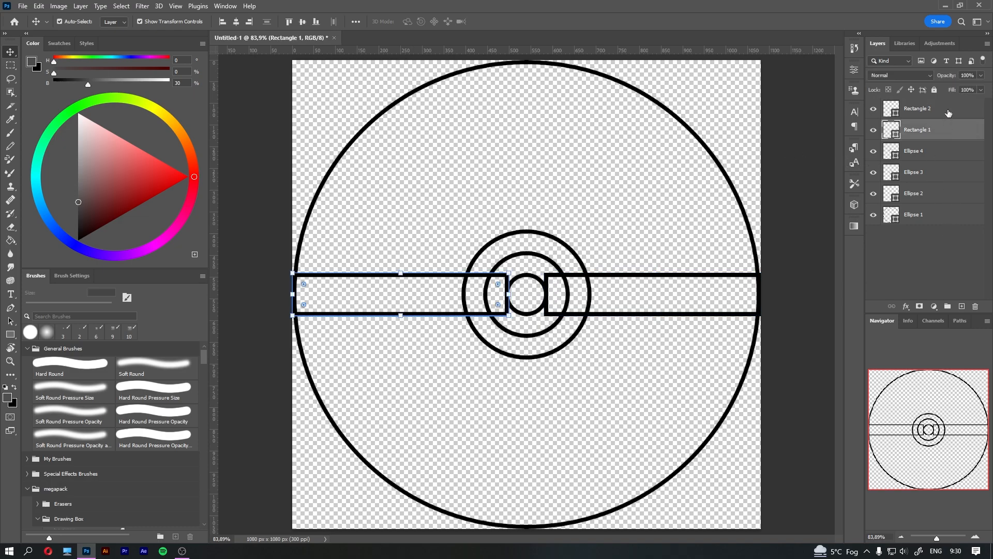
pyautogui.press('ctrl')
pyautogui.keyDown('ctrl'); pyautogui.click(949, 115); pyautogui.keyUp('ctrl')
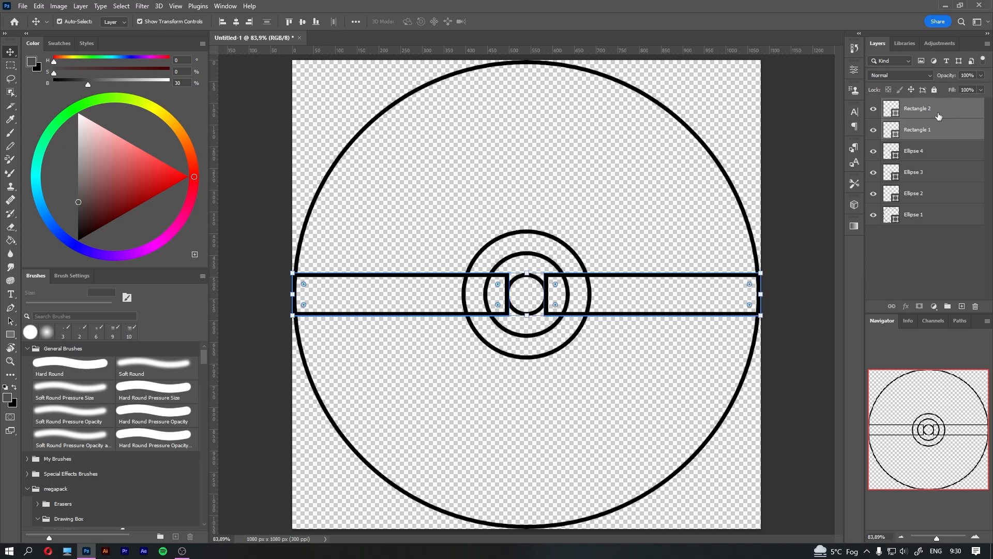
pyautogui.rightClick(942, 108)
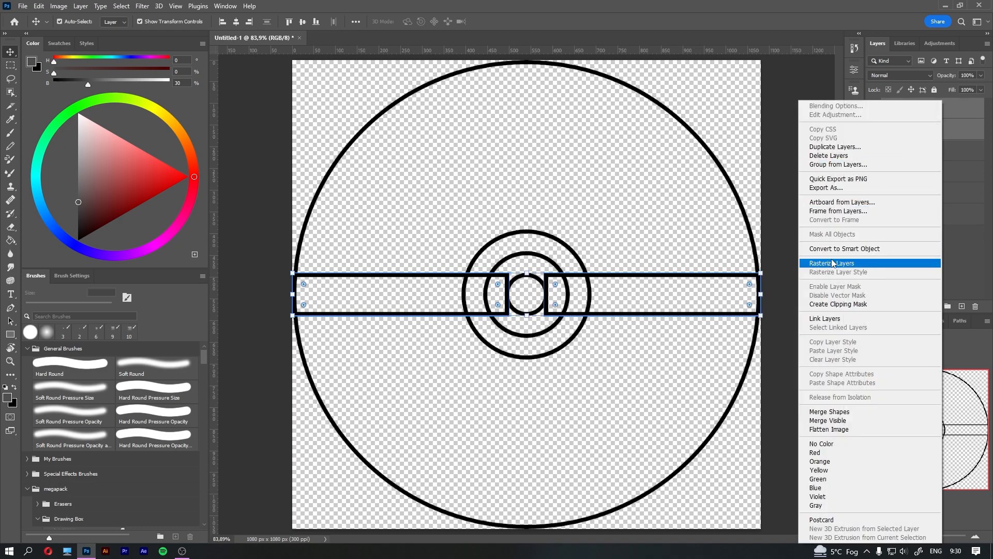
pyautogui.click(832, 263)
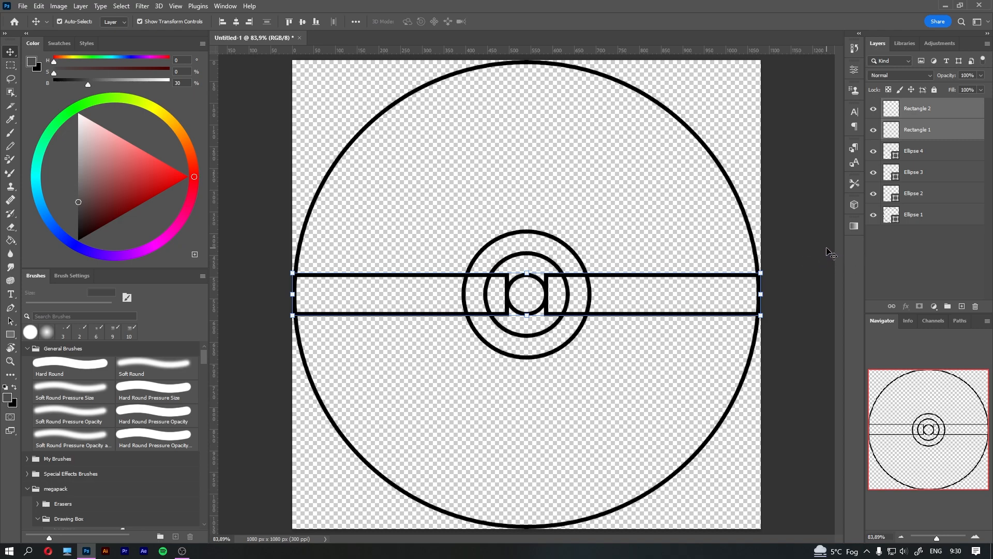
pyautogui.click(923, 244)
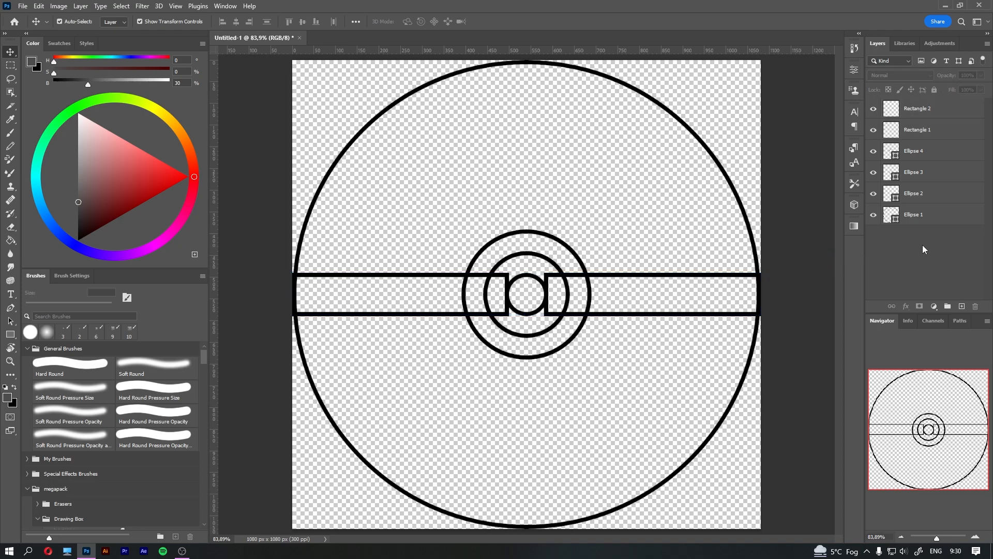
# Rasterize the layer of the 300 px circle.
pyautogui.click(580, 250)
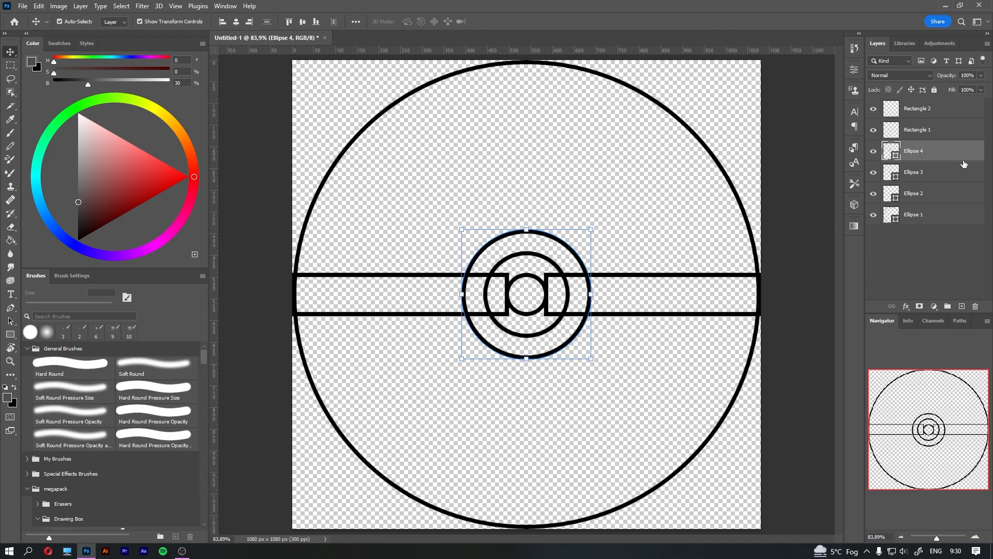
pyautogui.rightClick(947, 152)
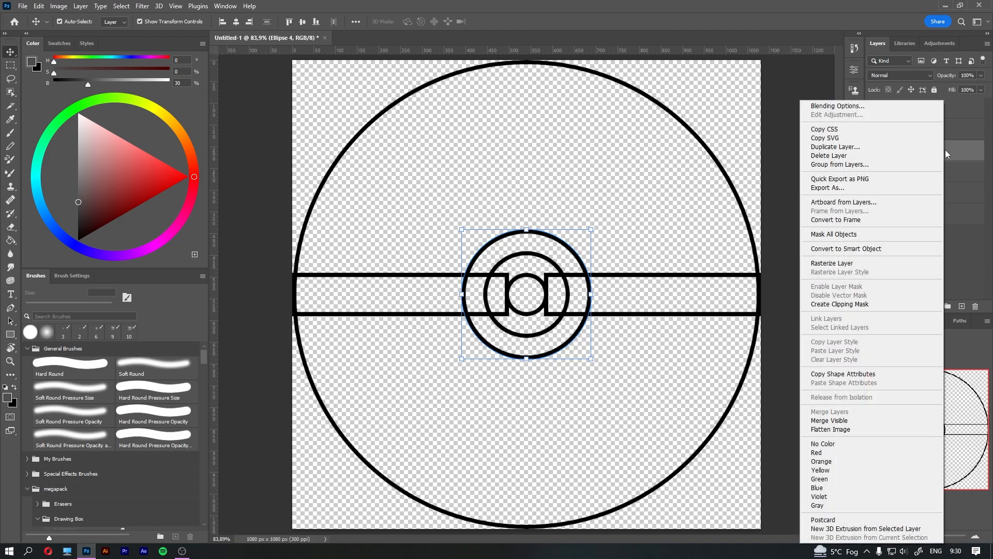
pyautogui.click(822, 265)
pyautogui.click(939, 268)
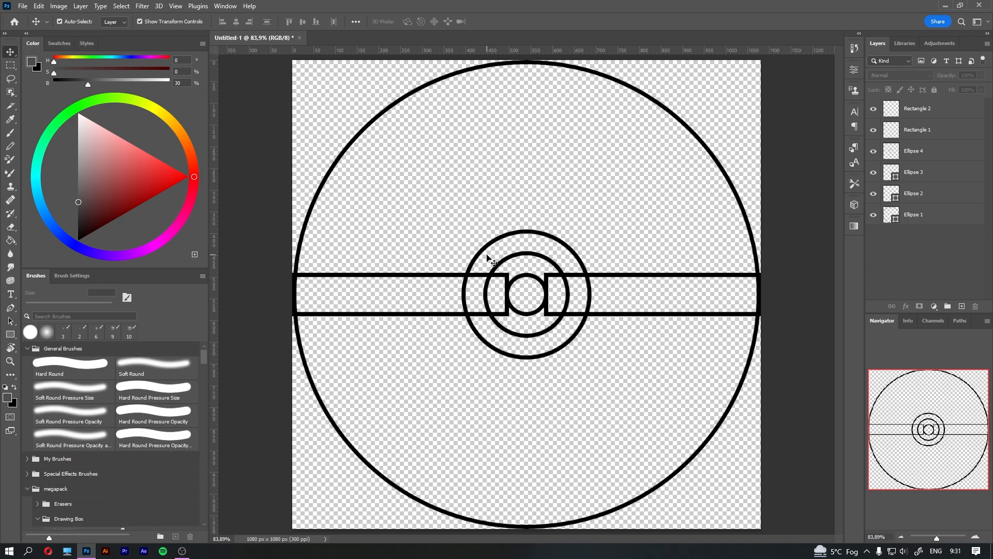
# Erase the first rectangle's outer end beyond the large circle and its lines inside the 300 px circle.
pyautogui.click(11, 226)
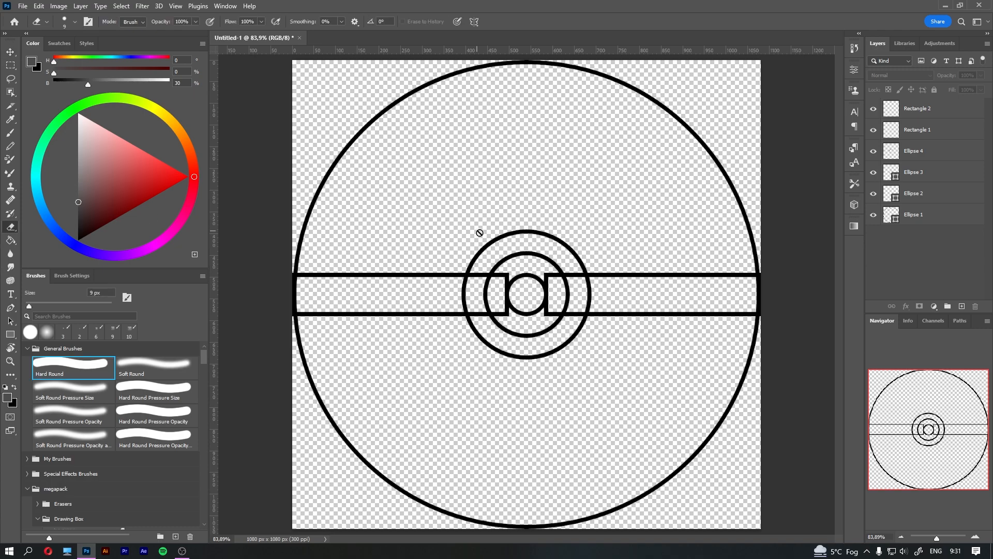
pyautogui.click(952, 132)
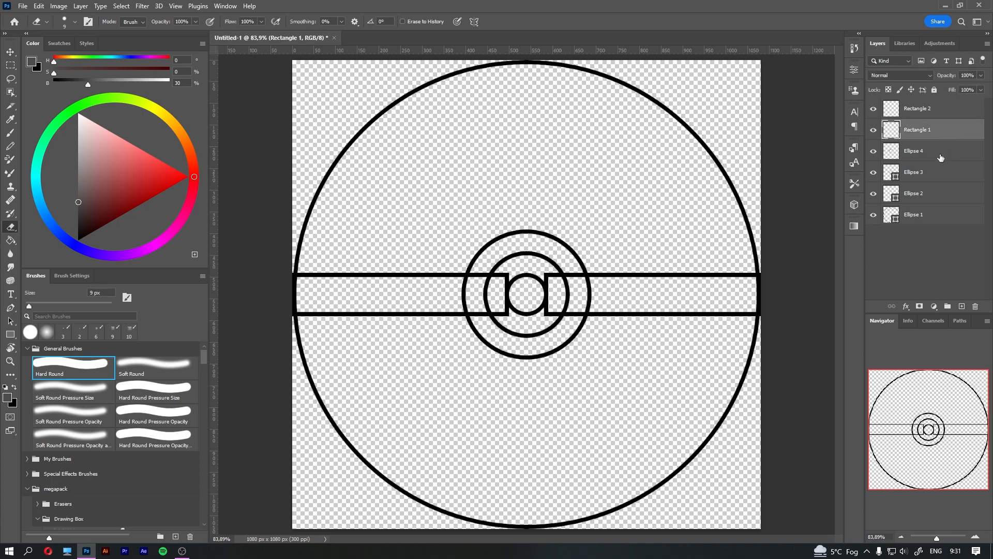
pyautogui.scroll(8, 364, 342)
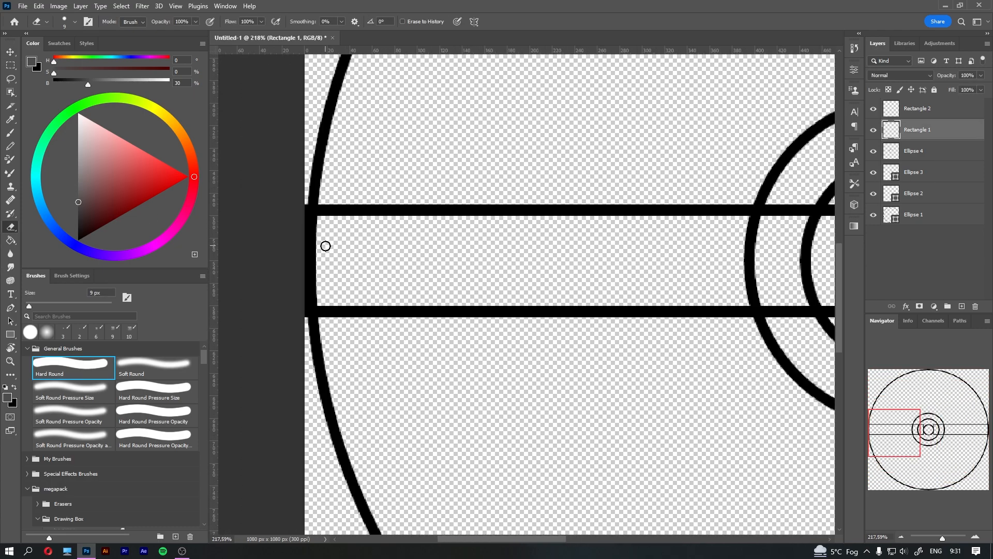
pyautogui.moveTo(306, 207); pyautogui.dragTo(315, 321)
pyautogui.hscroll(5, 315, 321)
pyautogui.moveTo(523, 231)
pyautogui.mouseDown()
pyautogui.moveTo(546, 213)
pyautogui.moveTo(572, 224)
pyautogui.moveTo(600, 208)
pyautogui.moveTo(625, 246)
pyautogui.moveTo(608, 286)
pyautogui.moveTo(623, 302)
pyautogui.moveTo(620, 327)
pyautogui.moveTo(523, 313)
pyautogui.mouseUp()
# Erase the second rectangle's outer end beyond the large circle and its lines inside the 300 px circle.
pyautogui.click(912, 112)
pyautogui.moveTo(762, 293); pyautogui.dragTo(223, 295)
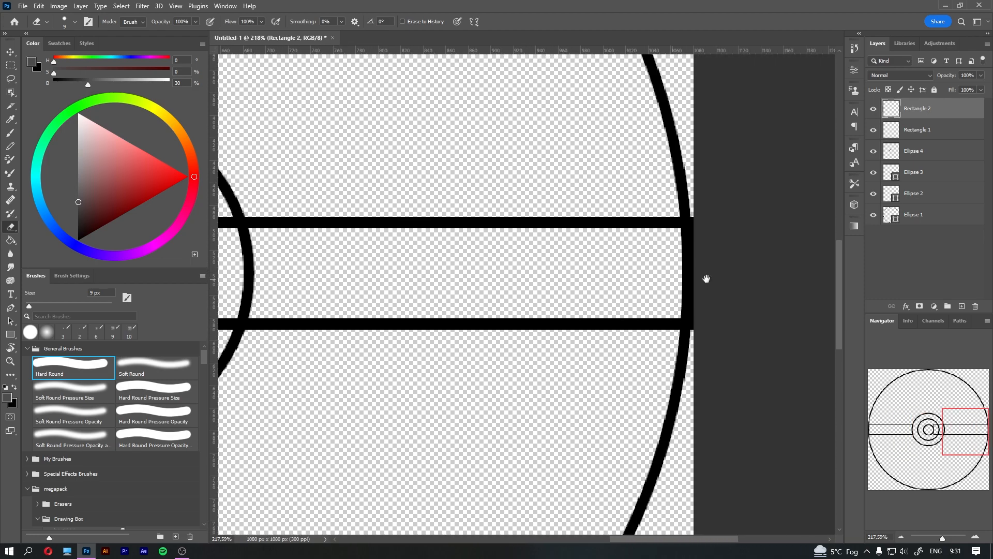
pyautogui.moveTo(691, 337); pyautogui.dragTo(691, 225)
pyautogui.moveTo(469, 276); pyautogui.dragTo(589, 270)
pyautogui.moveTo(400, 221)
pyautogui.mouseDown()
pyautogui.moveTo(399, 207)
pyautogui.moveTo(498, 209)
pyautogui.mouseUp()
pyautogui.moveTo(404, 245)
pyautogui.mouseDown()
pyautogui.moveTo(401, 309)
pyautogui.moveTo(453, 310)
pyautogui.moveTo(499, 293)
pyautogui.moveTo(495, 312)
pyautogui.mouseUp()
pyautogui.moveTo(412, 347); pyautogui.dragTo(485, 341)
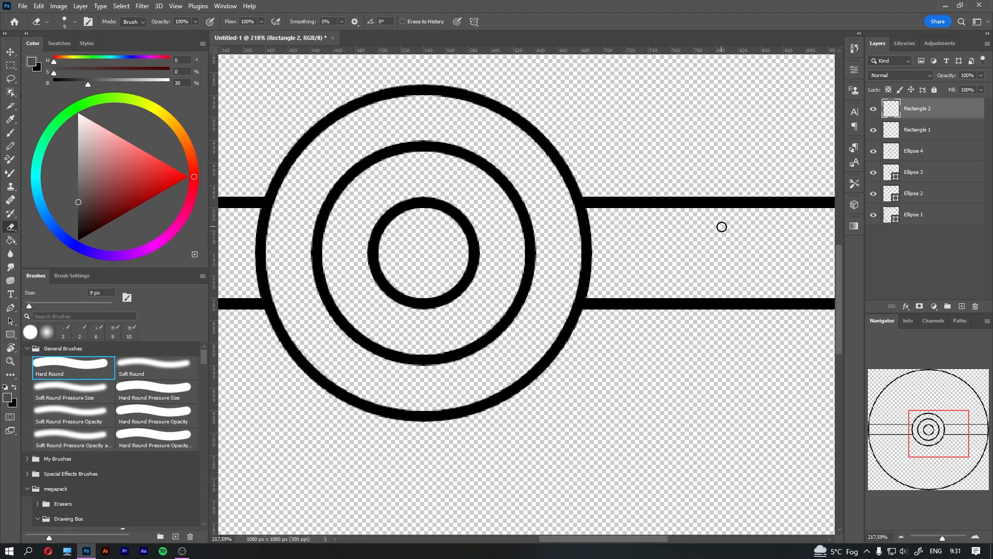
# On the 300 px circle's layer, erase both arcs of the circle that lie between the two horizontal band lines.
pyautogui.hotkey('alt', '[')
pyautogui.hotkey('alt', '[')
pyautogui.moveTo(572, 215)
pyautogui.mouseDown()
pyautogui.moveTo(591, 215)
pyautogui.moveTo(576, 215)
pyautogui.moveTo(579, 293)
pyautogui.mouseUp()
pyautogui.moveTo(426, 275); pyautogui.dragTo(626, 265)
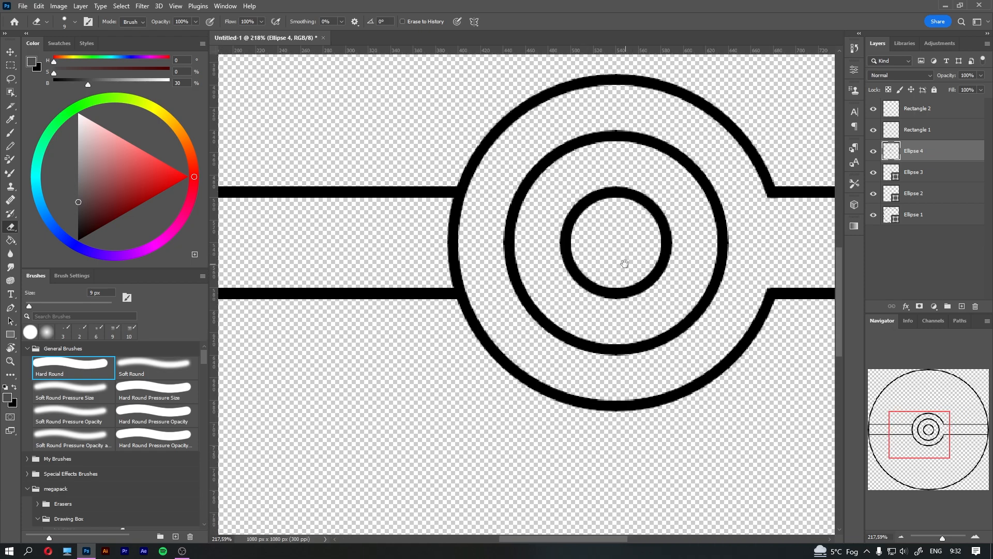
pyautogui.moveTo(450, 196)
pyautogui.mouseDown()
pyautogui.moveTo(463, 217)
pyautogui.moveTo(447, 250)
pyautogui.moveTo(464, 281)
pyautogui.moveTo(455, 274)
pyautogui.mouseUp()
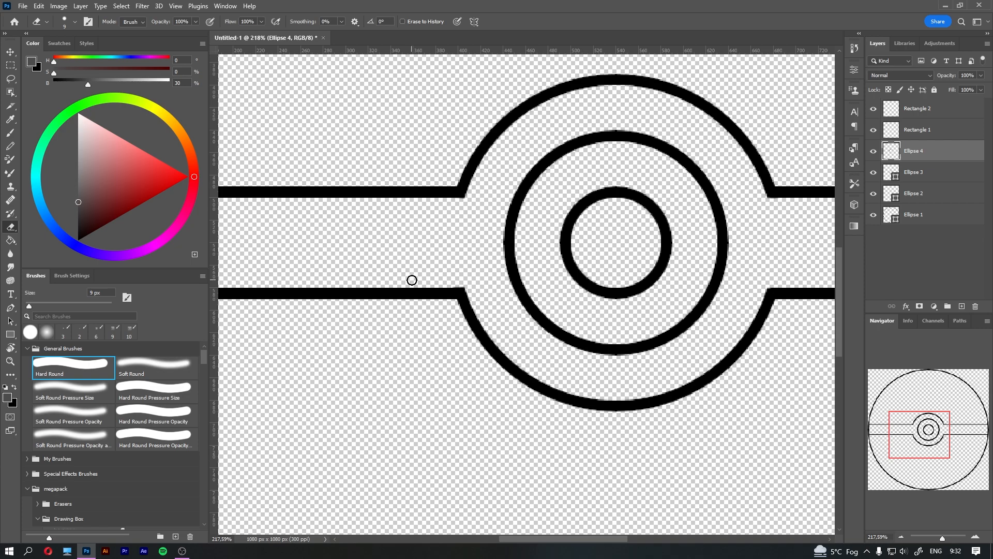
# Merge all four ellipse layers and both rectangle layers into a single layer.
pyautogui.hotkey('ctrl', '0')
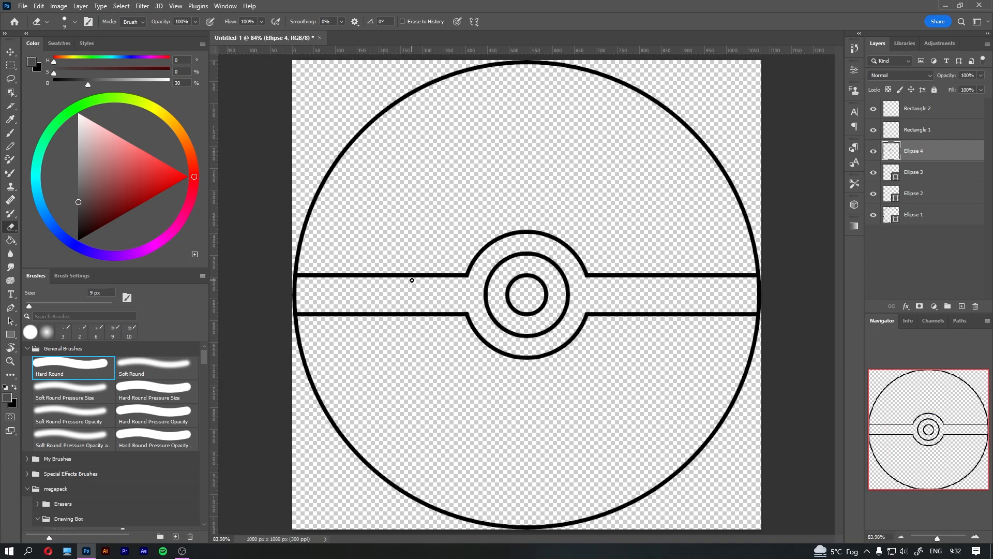
pyautogui.click(933, 216)
pyautogui.keyDown('shift'); pyautogui.click(930, 194); pyautogui.keyUp('shift')
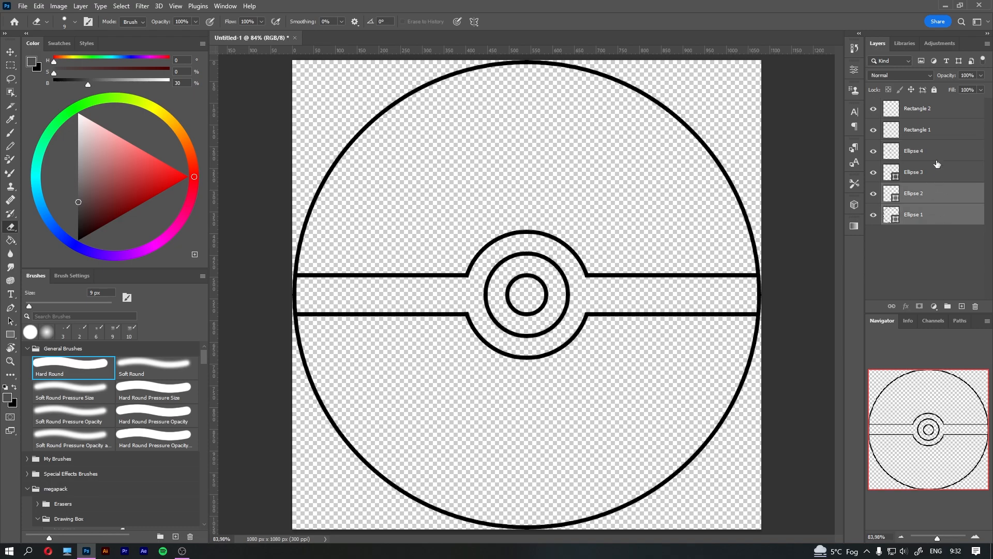
pyautogui.keyDown('shift'); pyautogui.click(937, 171); pyautogui.keyUp('shift')
pyautogui.keyDown('shift'); pyautogui.click(934, 151); pyautogui.keyUp('shift')
pyautogui.keyDown('shift'); pyautogui.click(933, 131); pyautogui.keyUp('shift')
pyautogui.keyDown('shift'); pyautogui.click(934, 110); pyautogui.keyUp('shift')
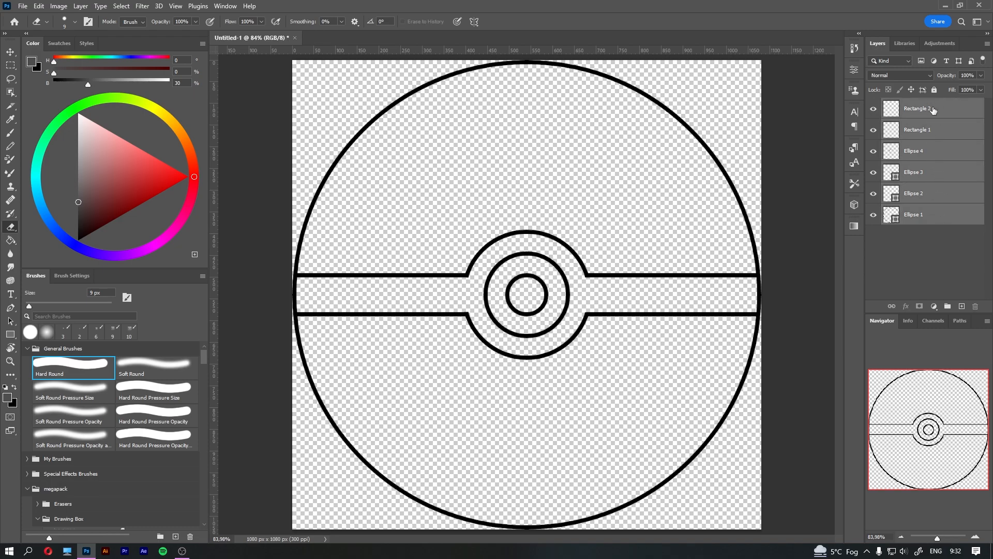
pyautogui.hotkey('ctrl', 'e')
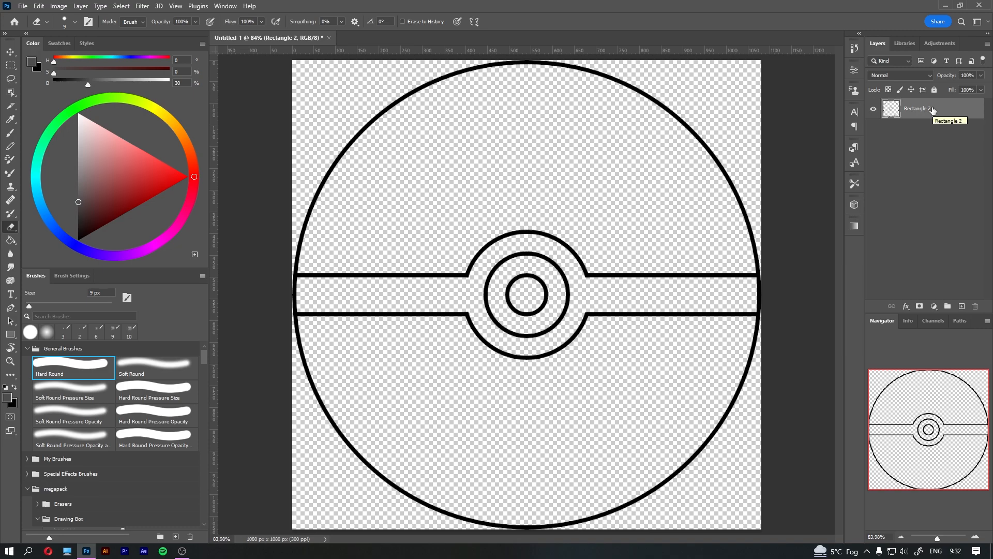
# Rename the merged layer to "pokeball".
pyautogui.doubleClick(925, 110)
pyautogui.write('ookebal')
pyautogui.press('Return')
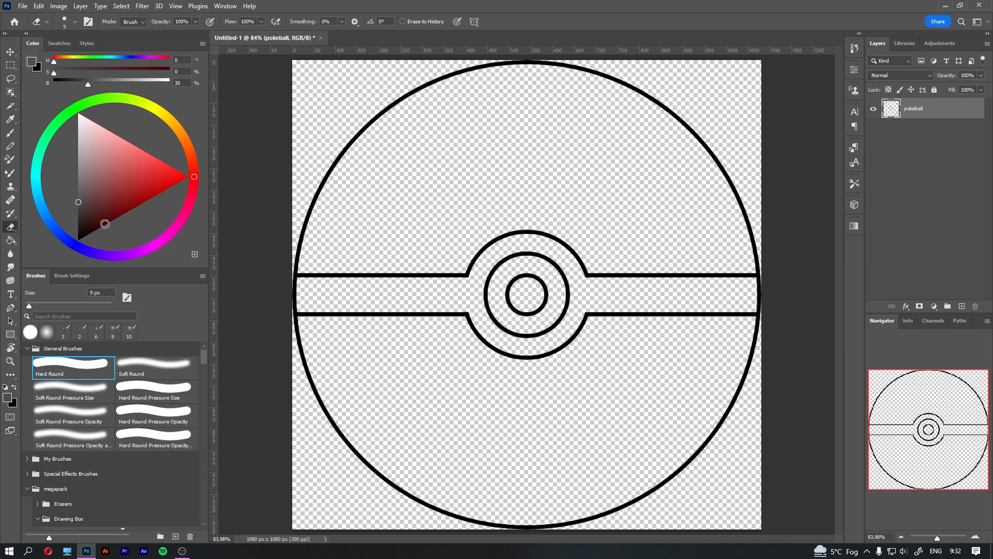
# Fill the ball's upper half with pure red (H 0, S 100, B 100) using the Paint Bucket.
pyautogui.click(12, 244)
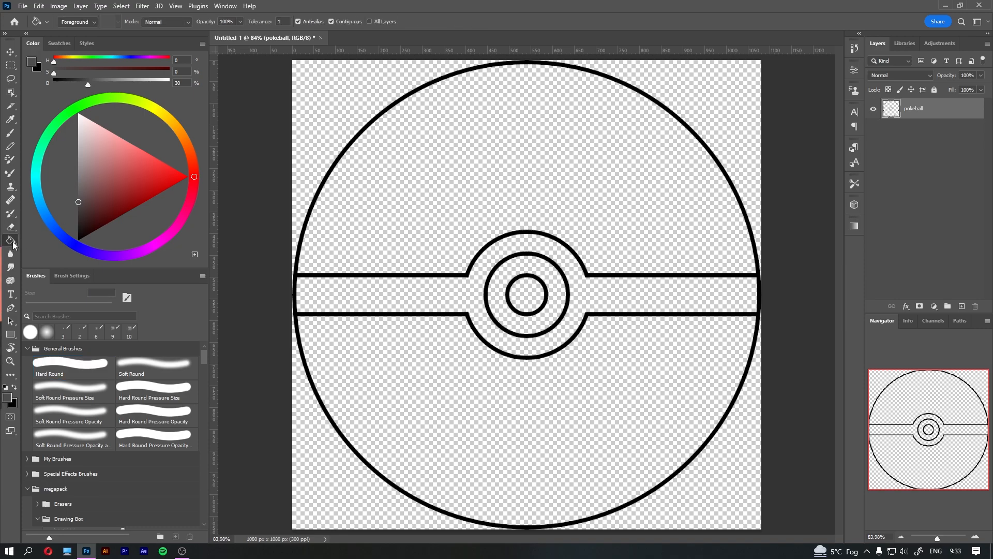
pyautogui.moveTo(176, 201); pyautogui.dragTo(190, 176)
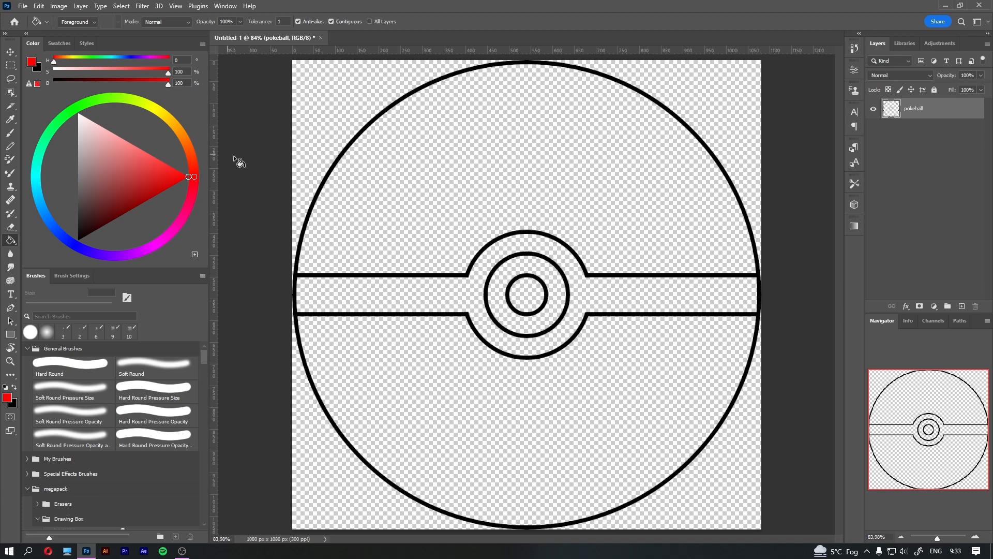
pyautogui.click(506, 172)
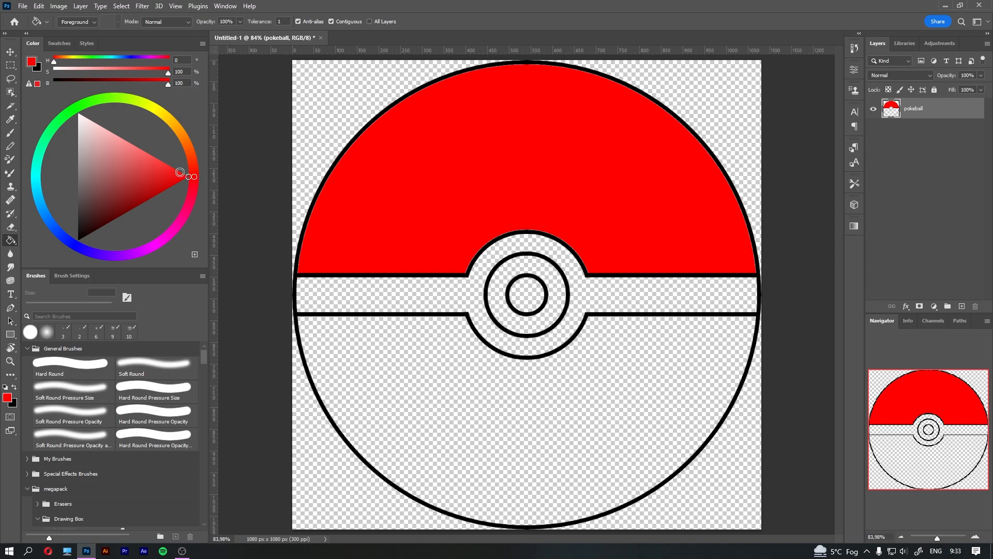
# Fill the ball's lower half, the smallest circle and the ring around it with white.
pyautogui.moveTo(182, 176); pyautogui.dragTo(69, 96)
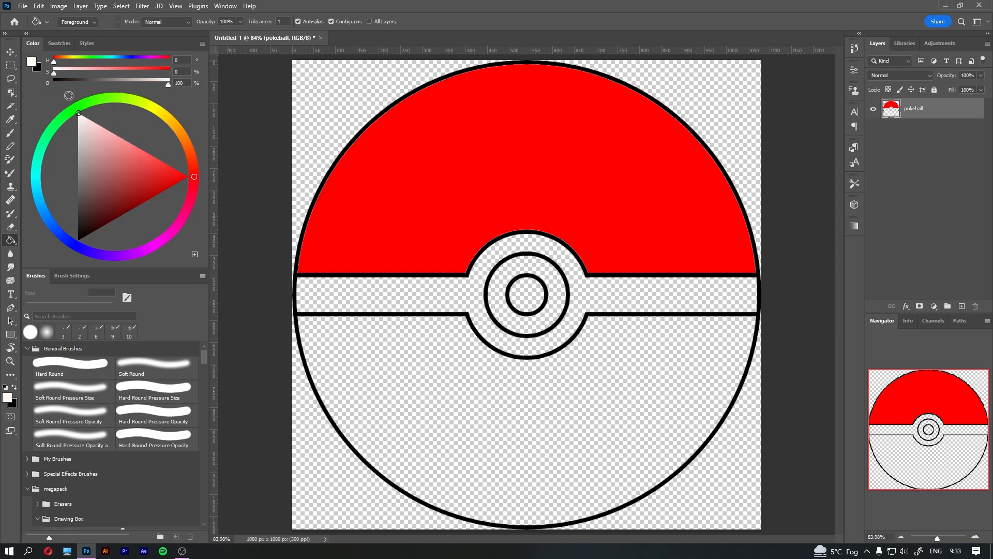
pyautogui.click(514, 409)
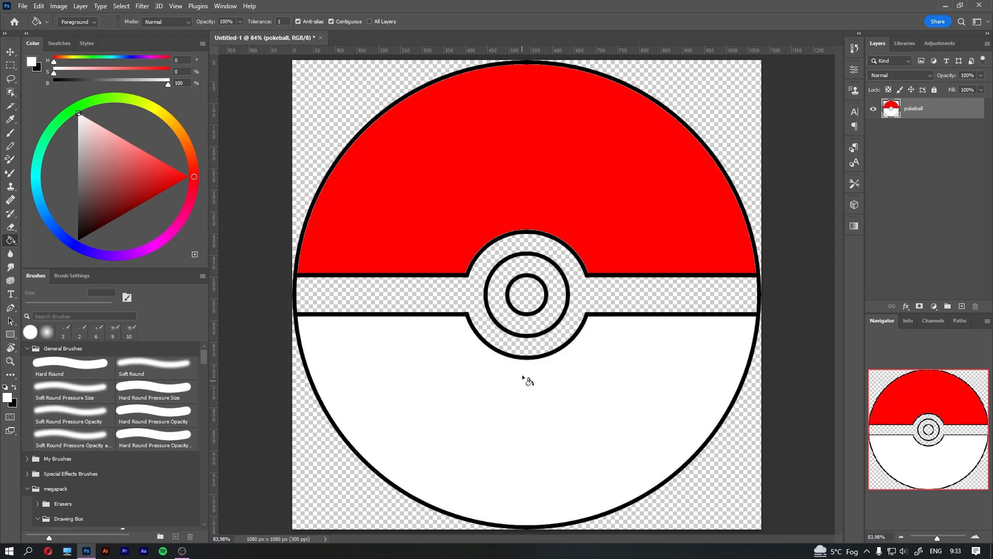
pyautogui.click(501, 305)
pyautogui.click(524, 299)
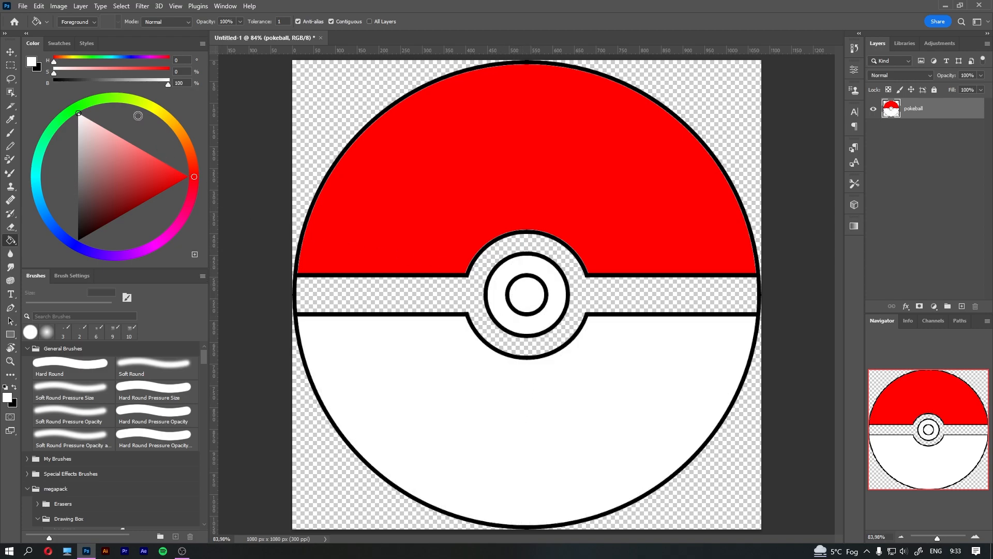
# Set the fill colour's brightness to 30% and fill the horizontal band and outer button ring with this dark grey.
pyautogui.doubleClick(183, 84)
pyautogui.write('30')
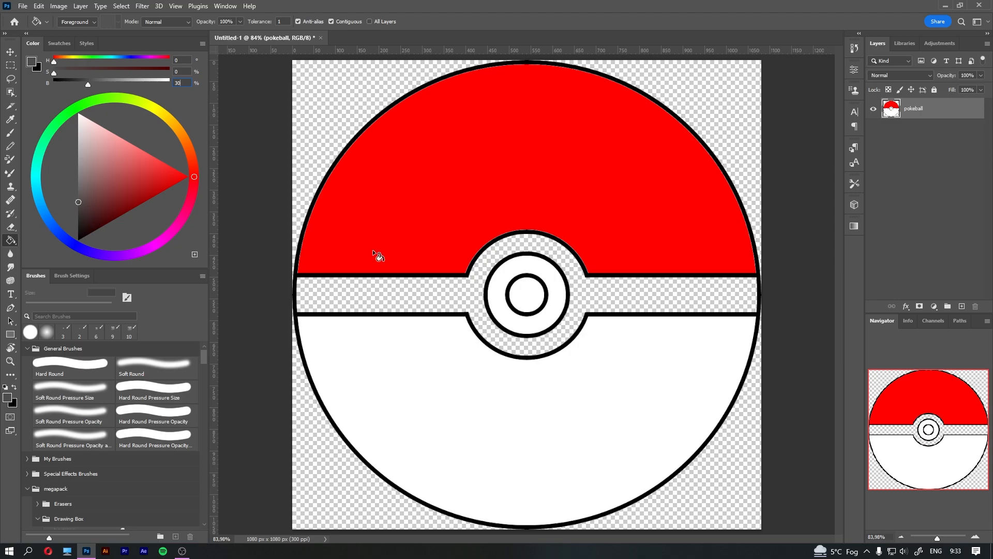
pyautogui.click(427, 294)
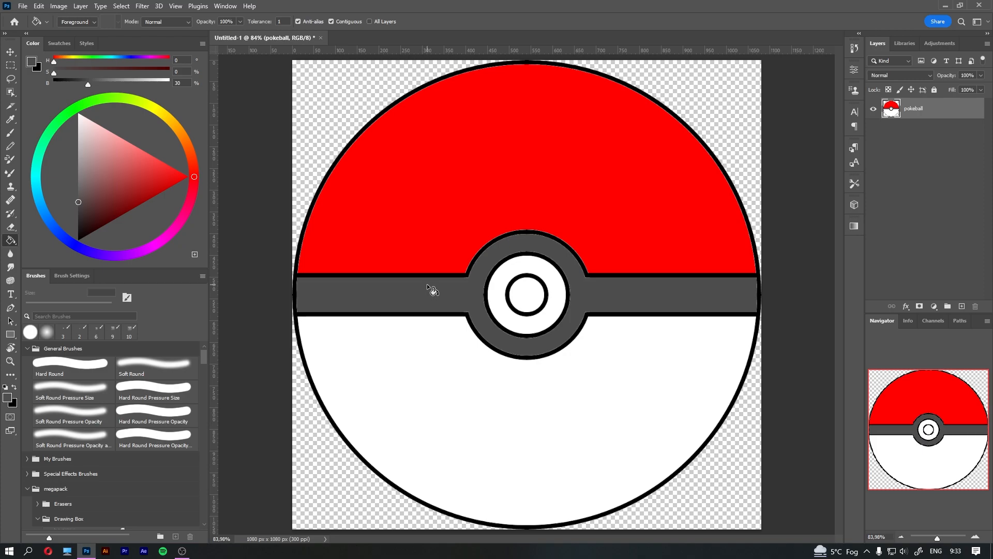
# Open the Export As settings for the finished Poké Ball image.
pyautogui.click(23, 6)
pyautogui.moveTo(81, 189)
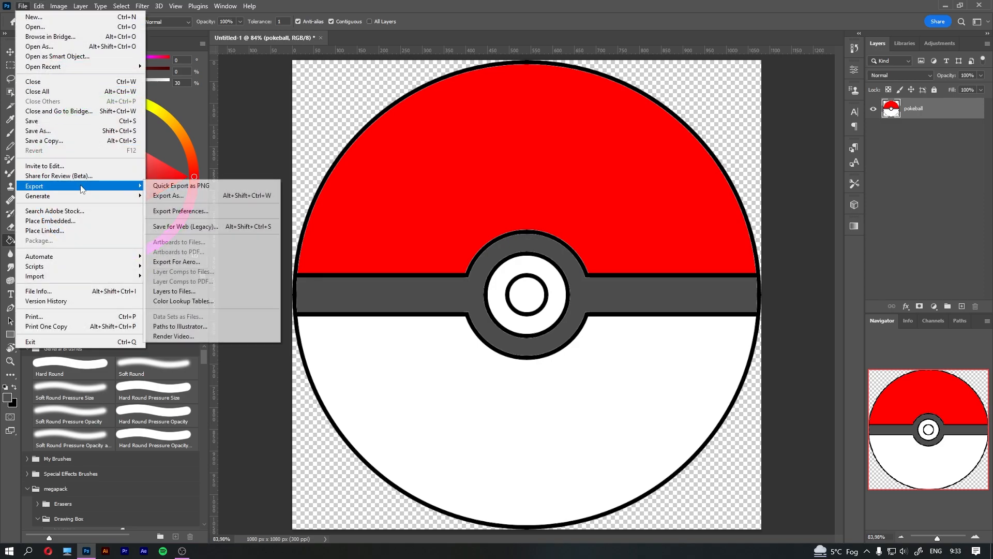
pyautogui.click(197, 195)
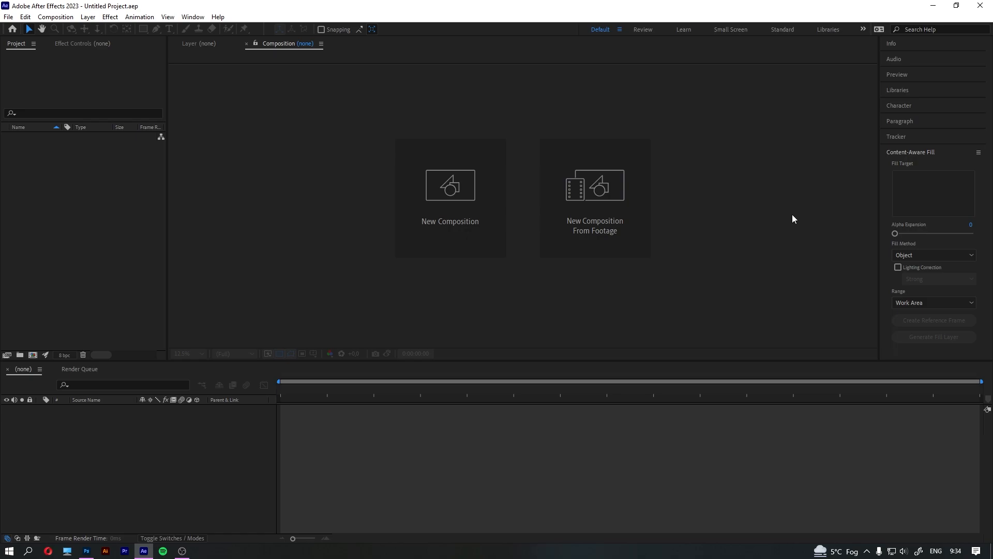
# In After Effects, create a 1920 by 2160 px composition named "pokeball transition" at 60 fps with a 2-second duration.
pyautogui.click(478, 216)
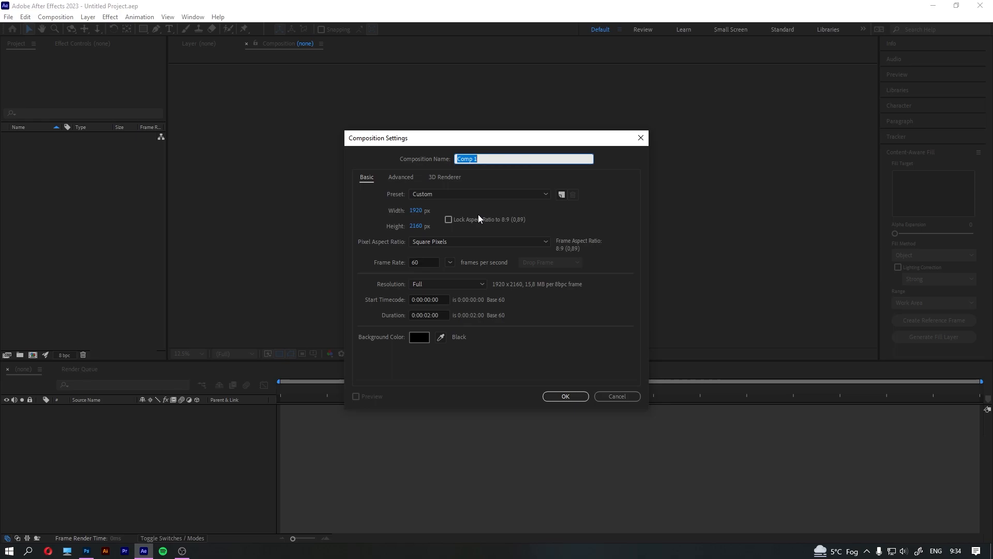
pyautogui.write('pokeball')
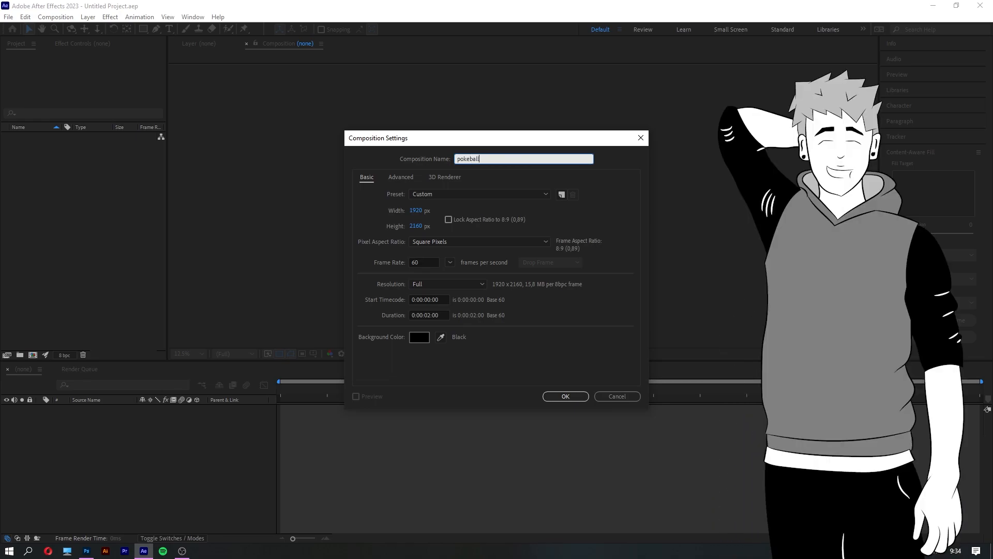
pyautogui.write(' transition')
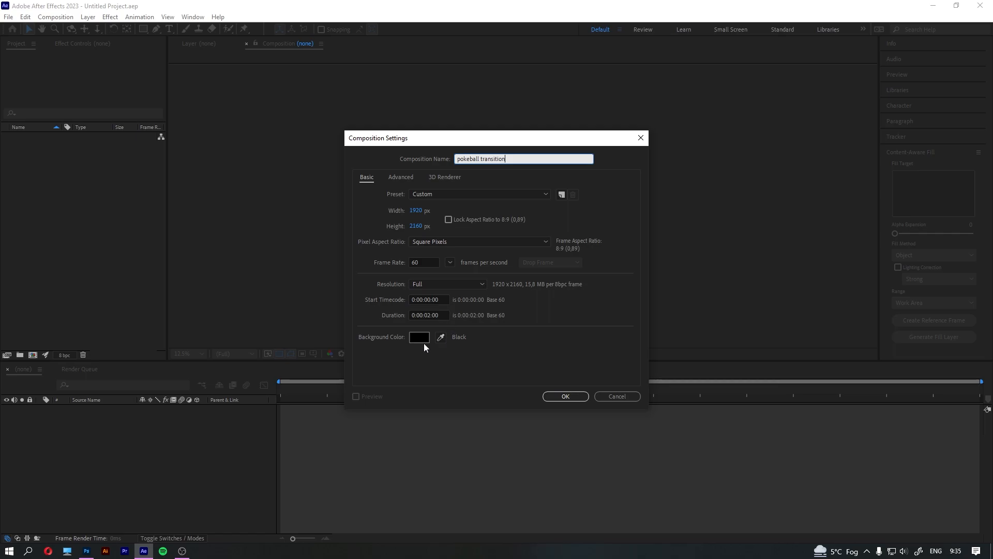
pyautogui.click(566, 396)
# Import pokeball3.png into the project and add it as a layer to the pokeball transition composition.
pyautogui.moveTo(5, 256); pyautogui.dragTo(126, 218)
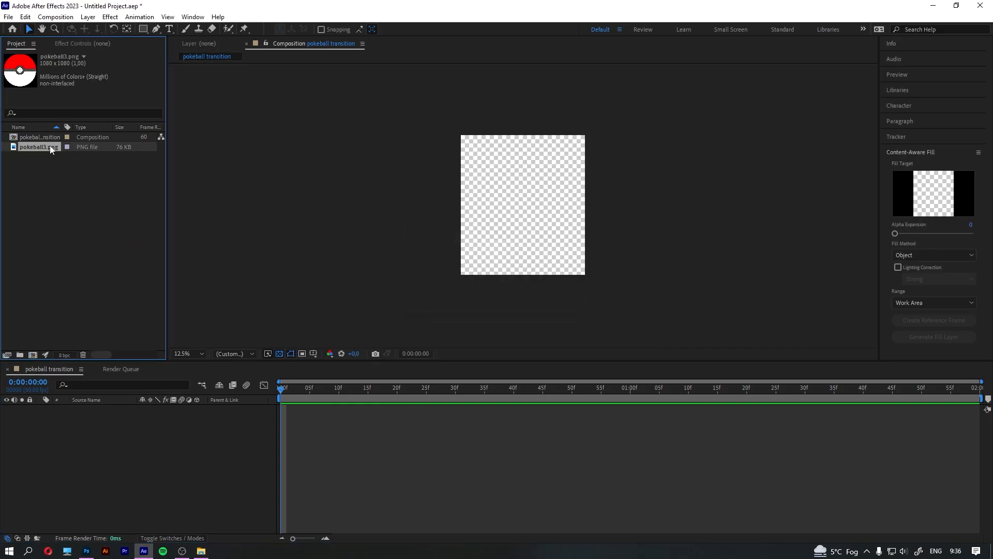
pyautogui.moveTo(49, 148); pyautogui.dragTo(131, 426)
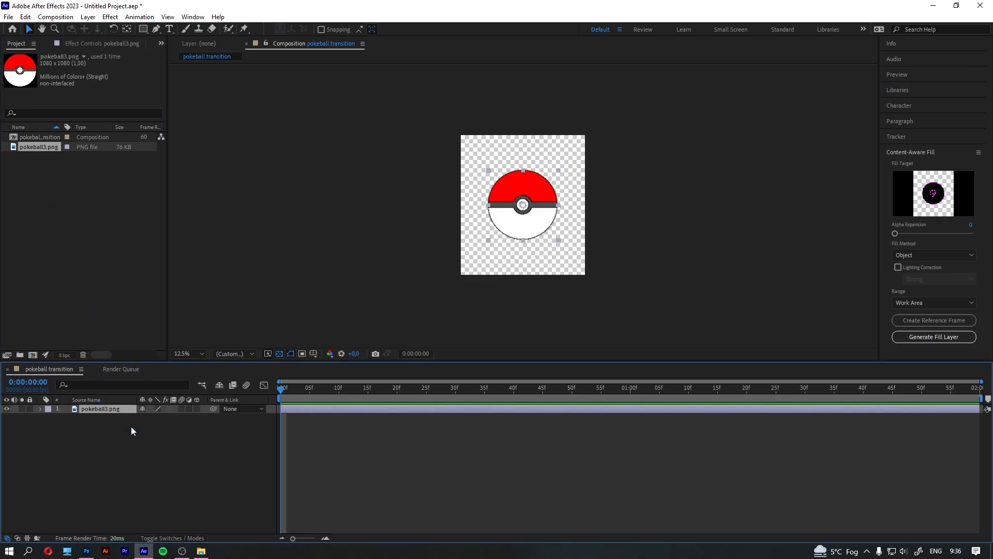
# Show the Align options and align the pokeball3.png layer with the composition's top edge.
pyautogui.click(193, 17)
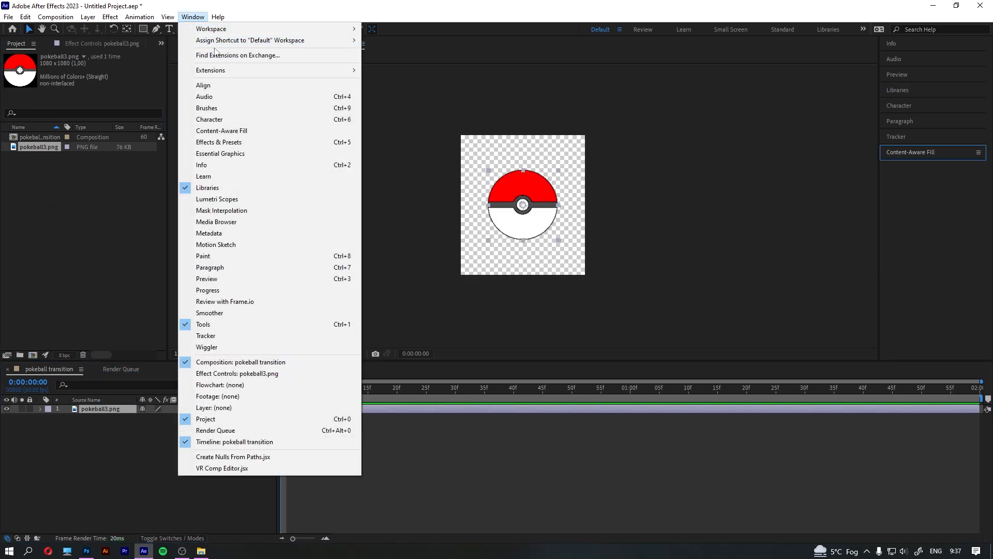
pyautogui.click(225, 86)
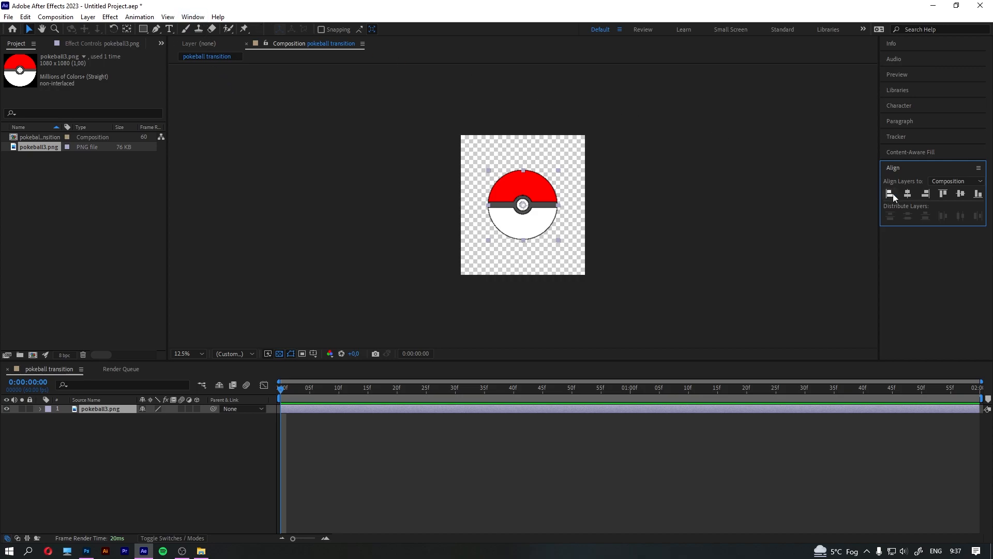
pyautogui.click(943, 194)
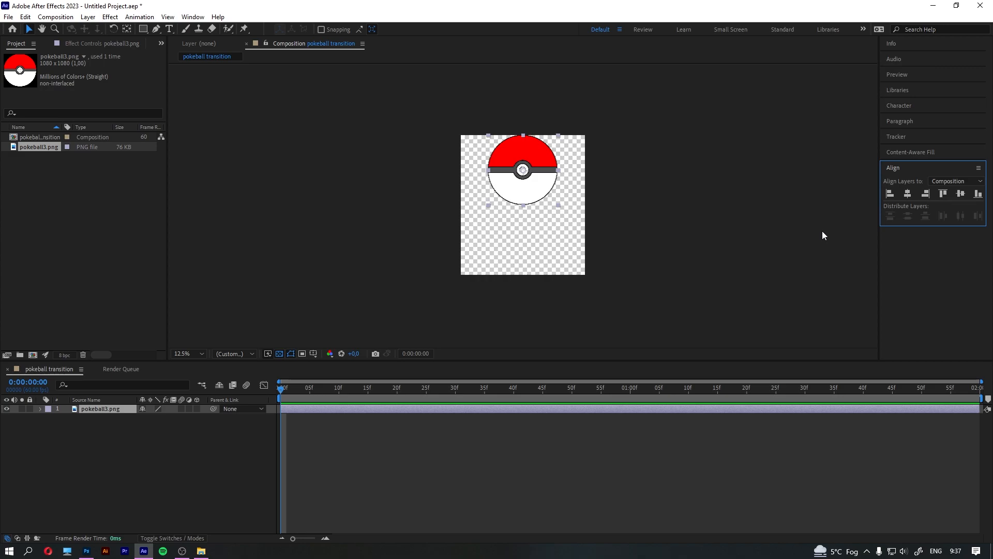
# Set the pokeball3.png layer's X position to -540 and add a Position keyframe at 0:00:00:00.
pyautogui.click(40, 409)
pyautogui.click(49, 418)
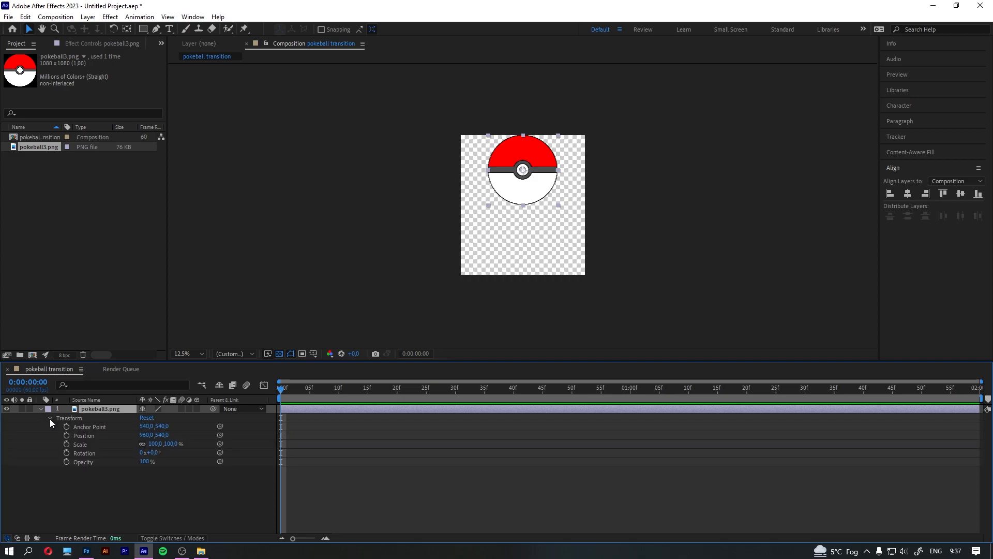
pyautogui.click(146, 435)
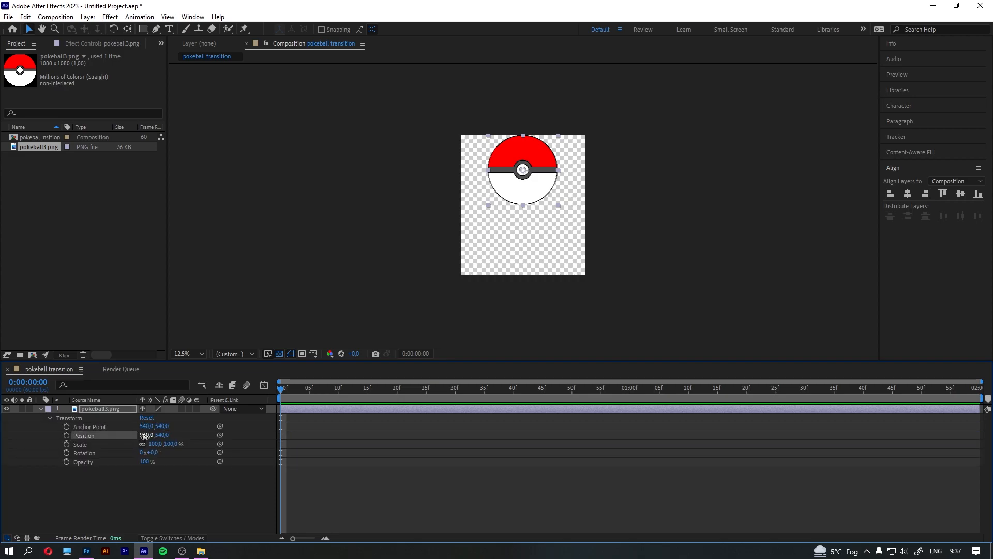
pyautogui.write('-540')
pyautogui.press('Return')
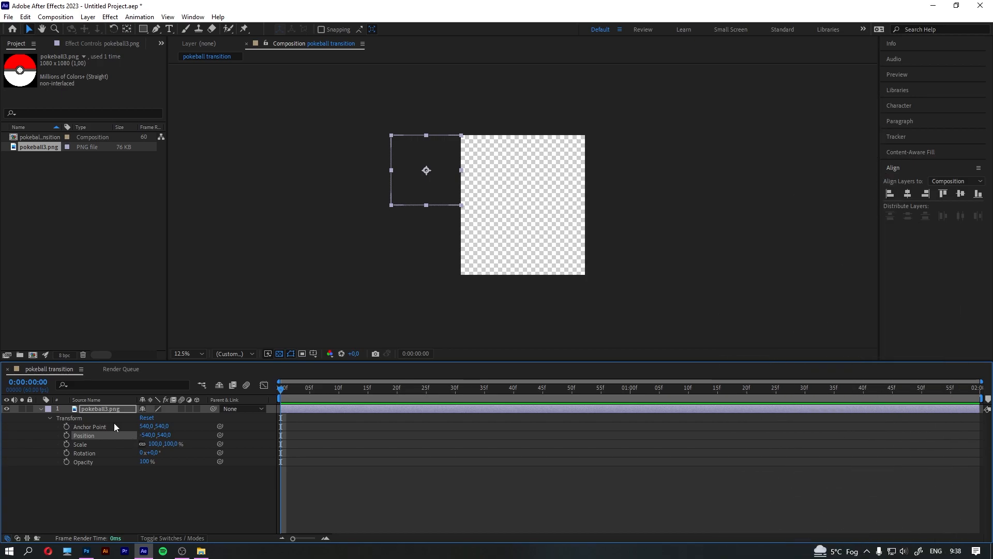
pyautogui.click(66, 435)
# Add a second Position keyframe at 0:00:01:59 with the layer's X position set to 2460.
pyautogui.click(295, 388)
pyautogui.moveTo(295, 389); pyautogui.dragTo(984, 403)
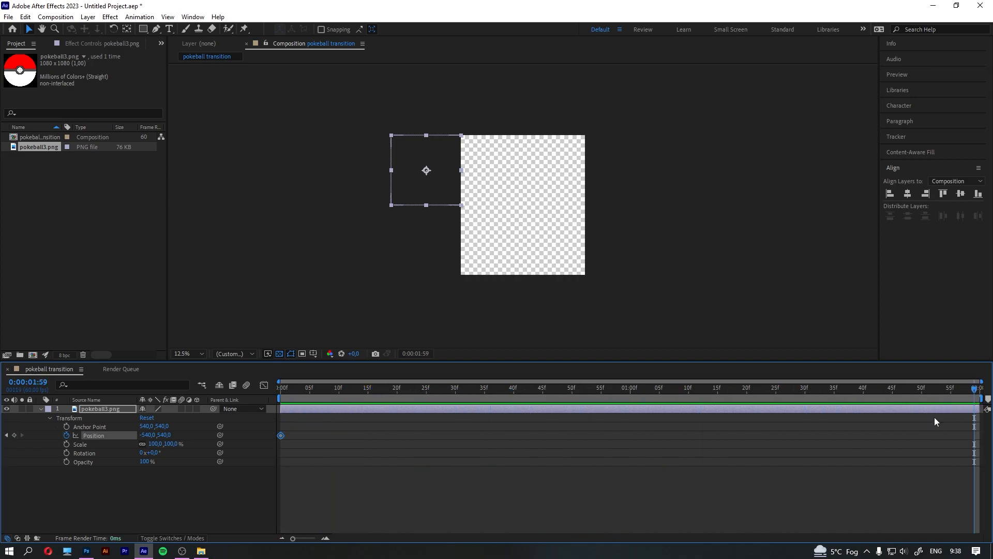
pyautogui.moveTo(145, 436); pyautogui.dragTo(146, 438)
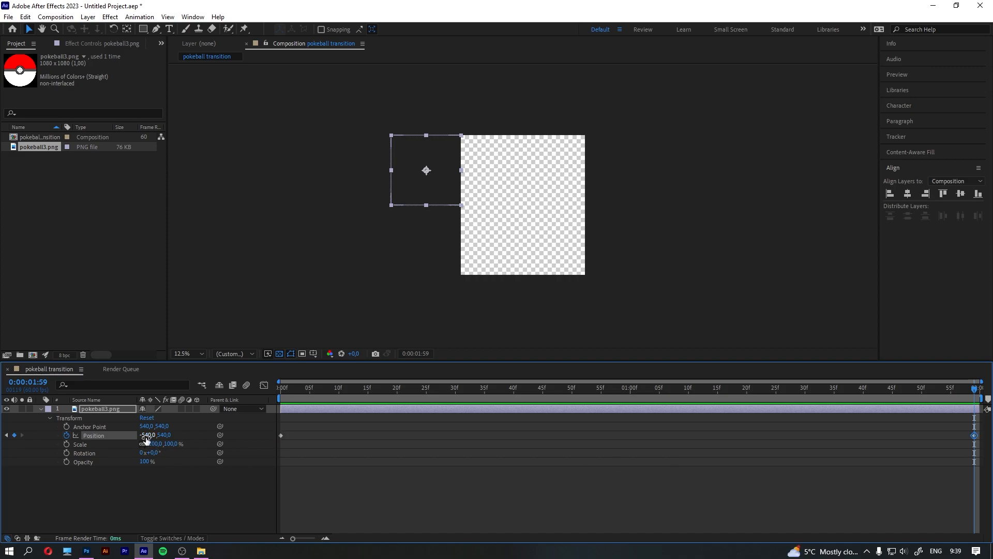
pyautogui.click(146, 437)
pyautogui.write('24')
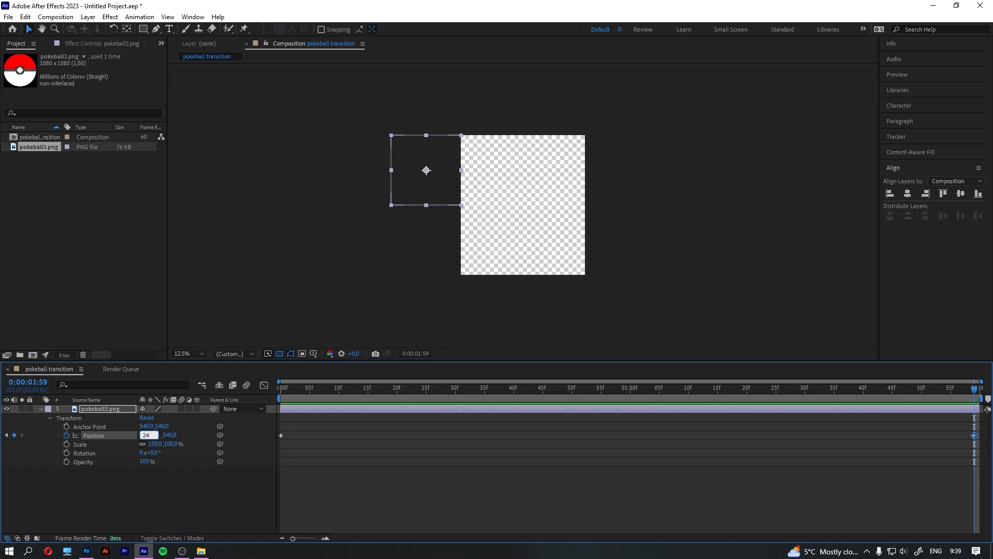
pyautogui.write('60')
pyautogui.press('Return')
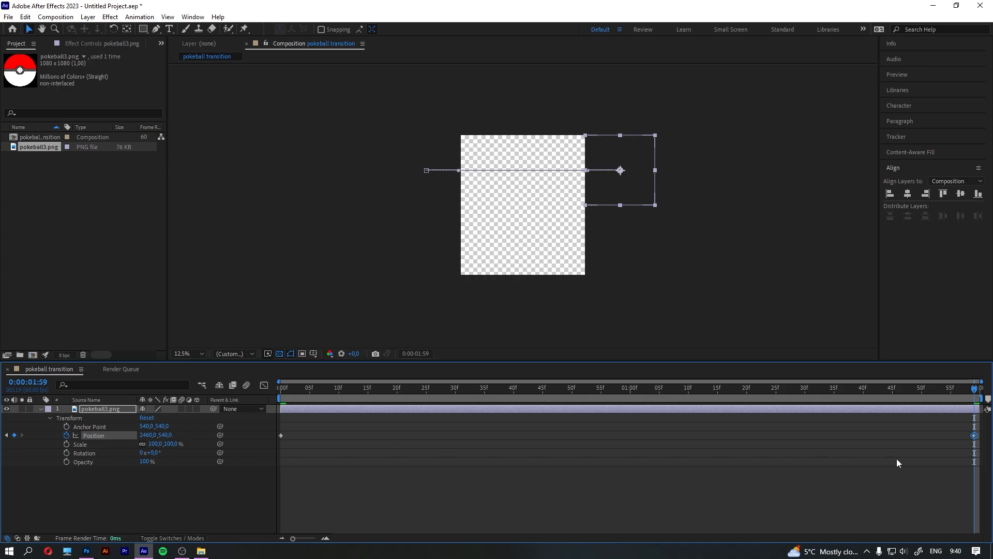
# Add Rotation keyframes to the pokeball3.png layer: 0° at 0:00:00:00 and 1x+180° at 0:00:01:59.
pyautogui.moveTo(976, 393); pyautogui.dragTo(239, 454)
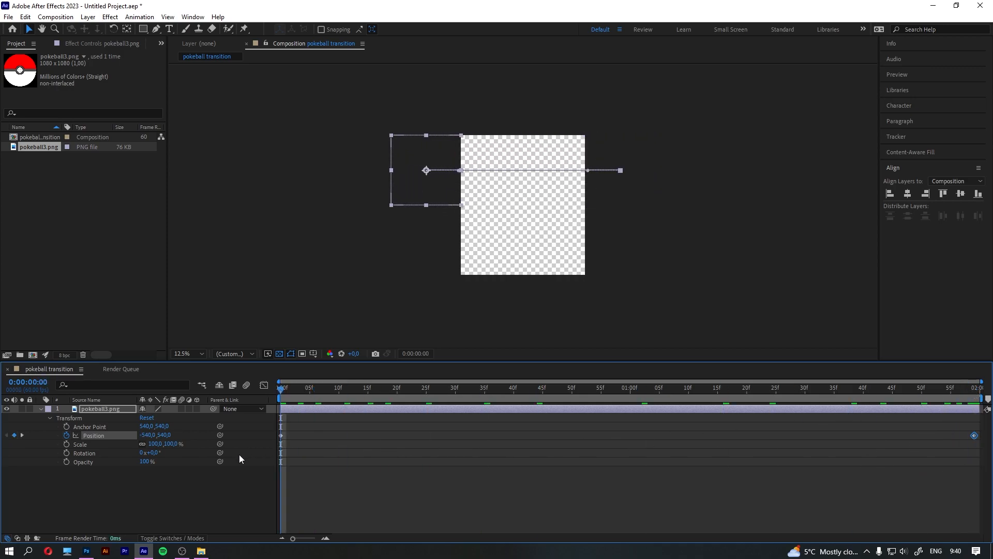
pyautogui.click(65, 452)
pyautogui.moveTo(280, 395); pyautogui.dragTo(974, 394)
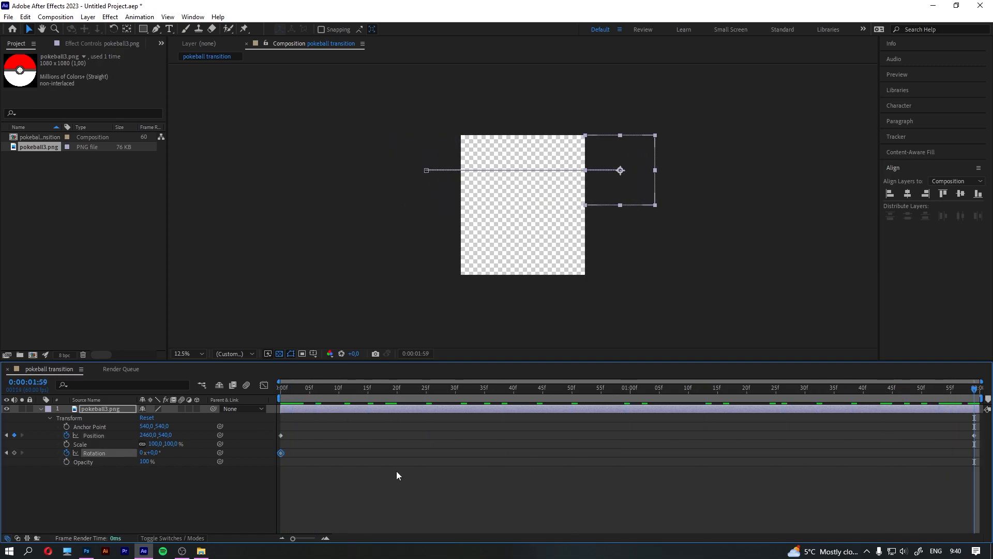
pyautogui.click(141, 453)
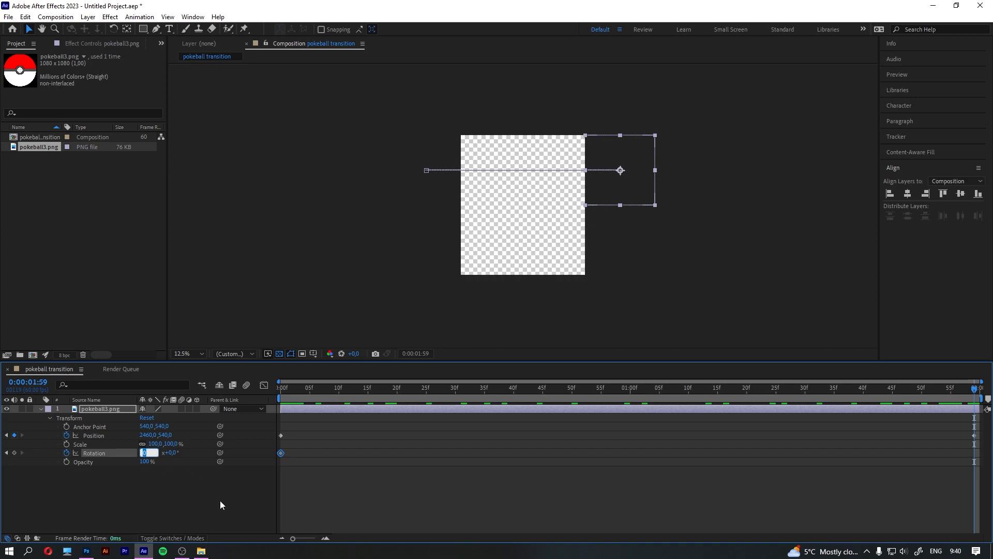
pyautogui.write('1,5')
pyautogui.press('Return')
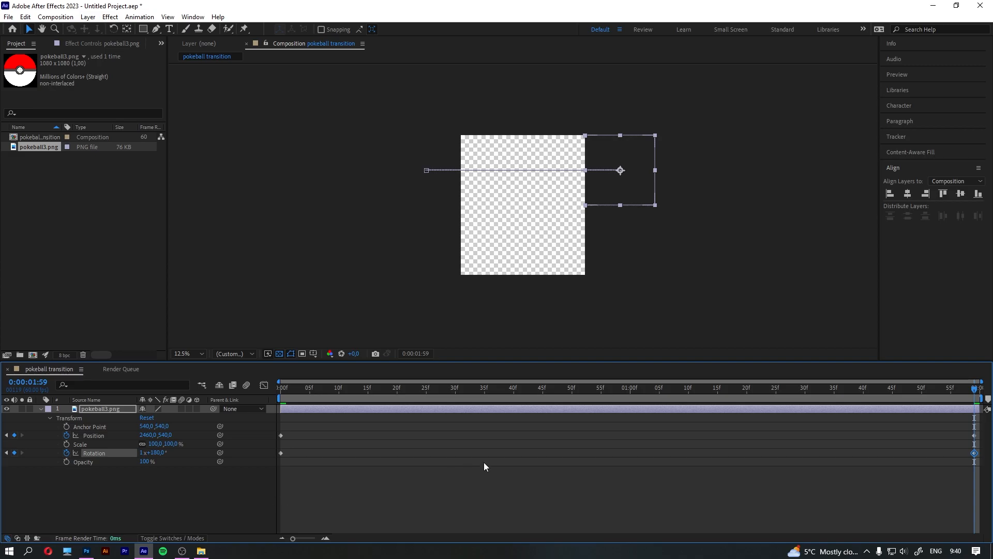
# Play the composition from the start to check the rolling Poké Ball, and return to 0:00:00:00.
pyautogui.moveTo(975, 387); pyautogui.dragTo(260, 401)
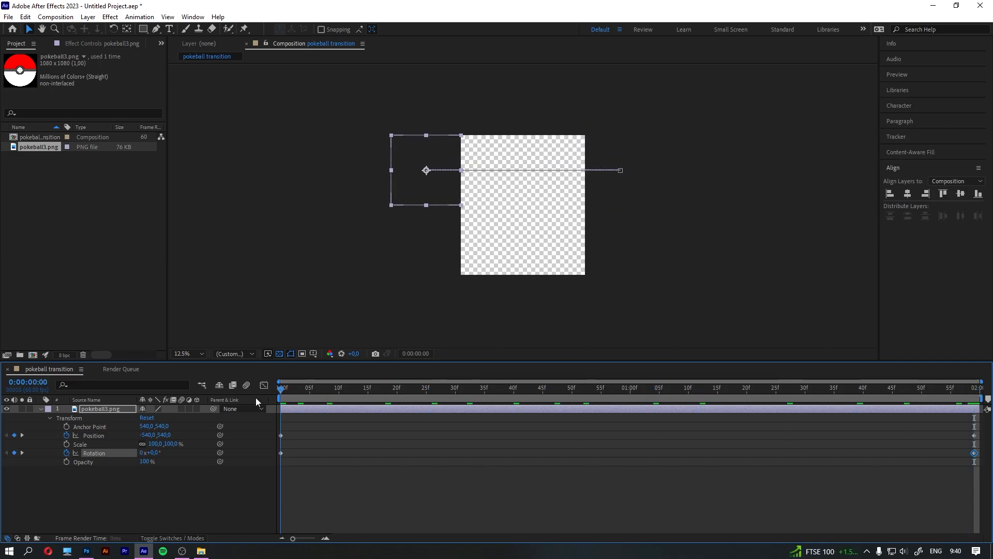
pyautogui.press('space')
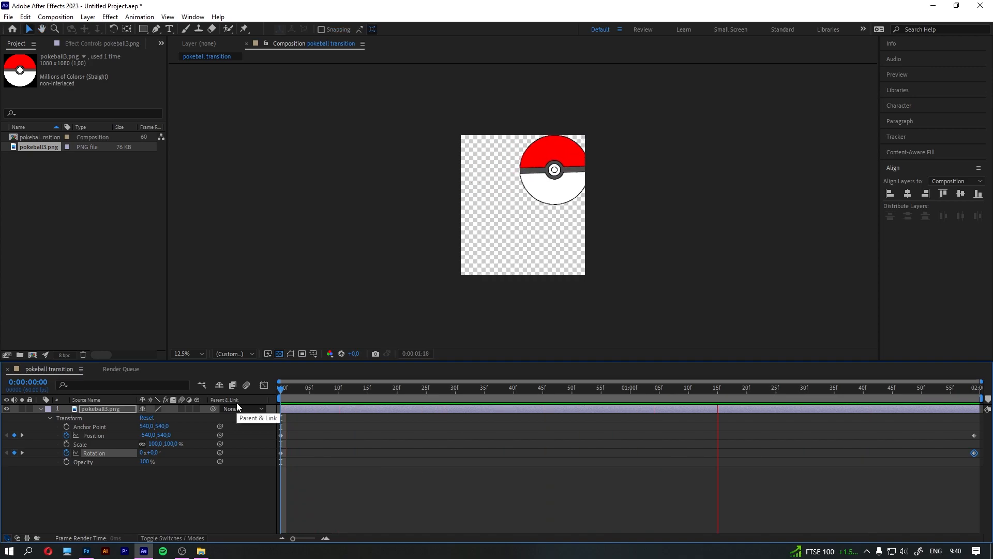
pyautogui.press('space')
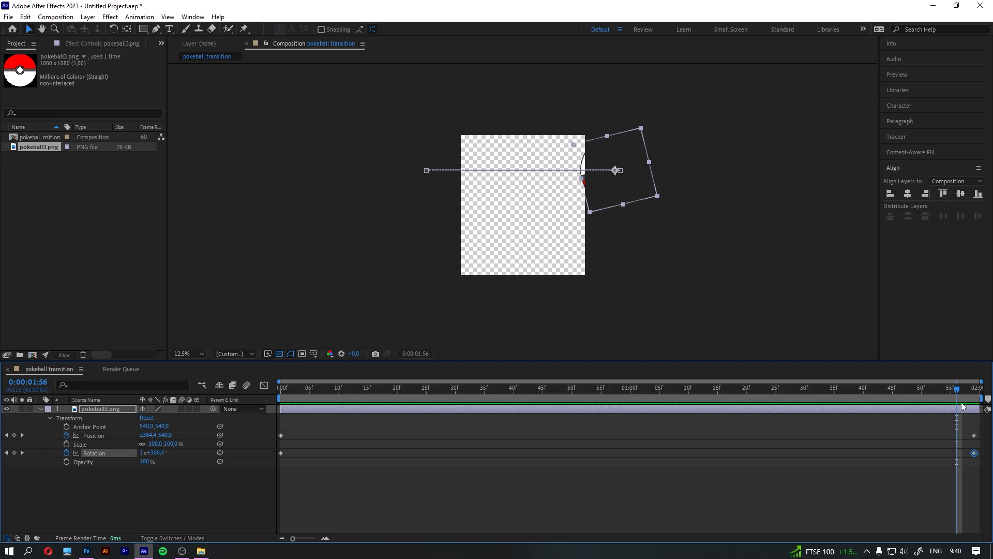
pyautogui.moveTo(958, 389); pyautogui.dragTo(234, 386)
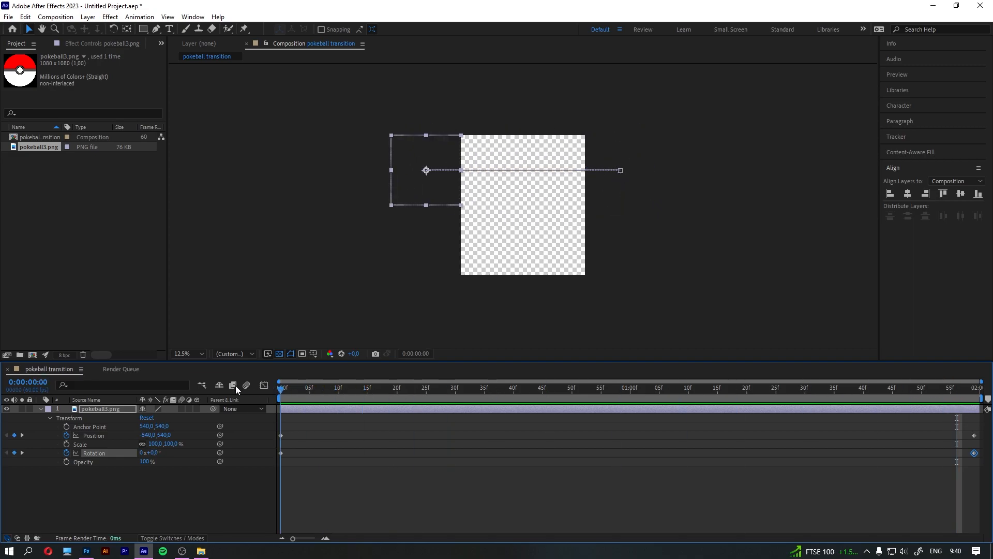
# Collapse the pokeball3.png layer and create a black (000000) solid layer 1920 px wide and 1080 px high.
pyautogui.click(50, 418)
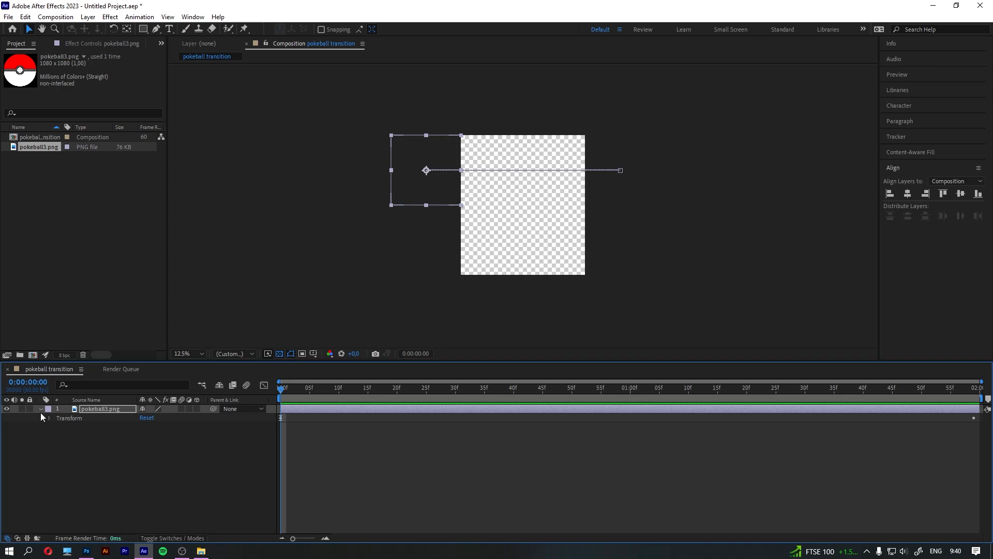
pyautogui.click(40, 409)
pyautogui.click(63, 433)
pyautogui.rightClick(124, 434)
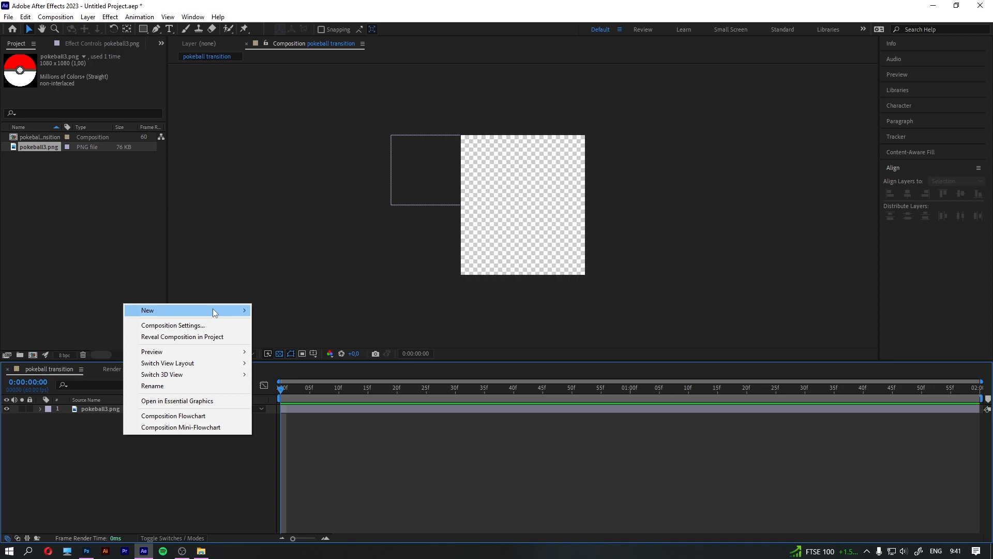
pyautogui.moveTo(212, 308)
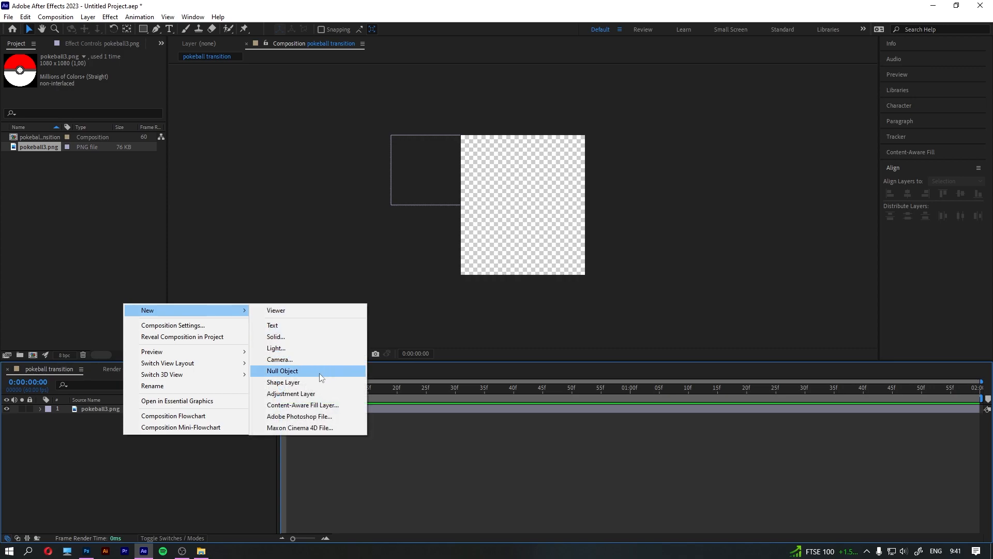
pyautogui.click(302, 338)
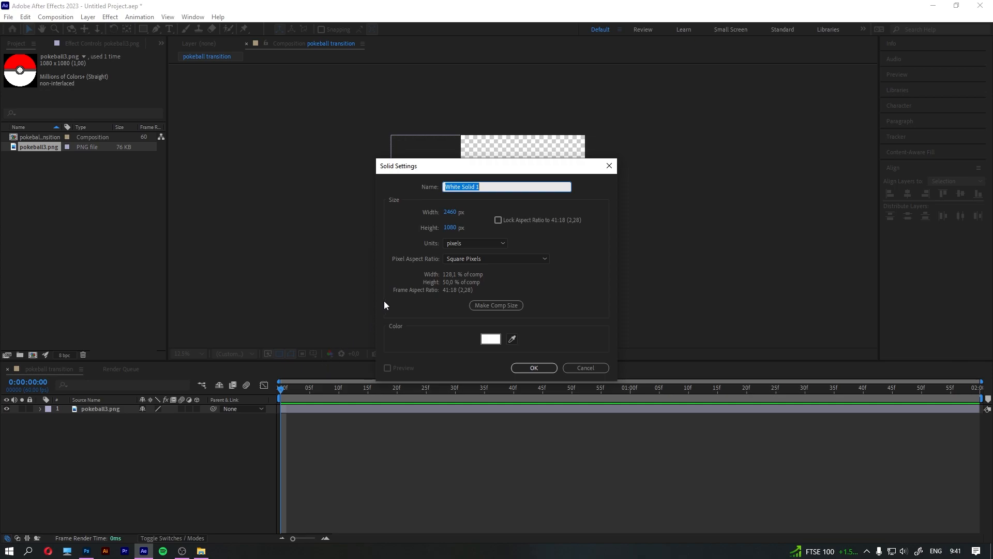
pyautogui.click(451, 213)
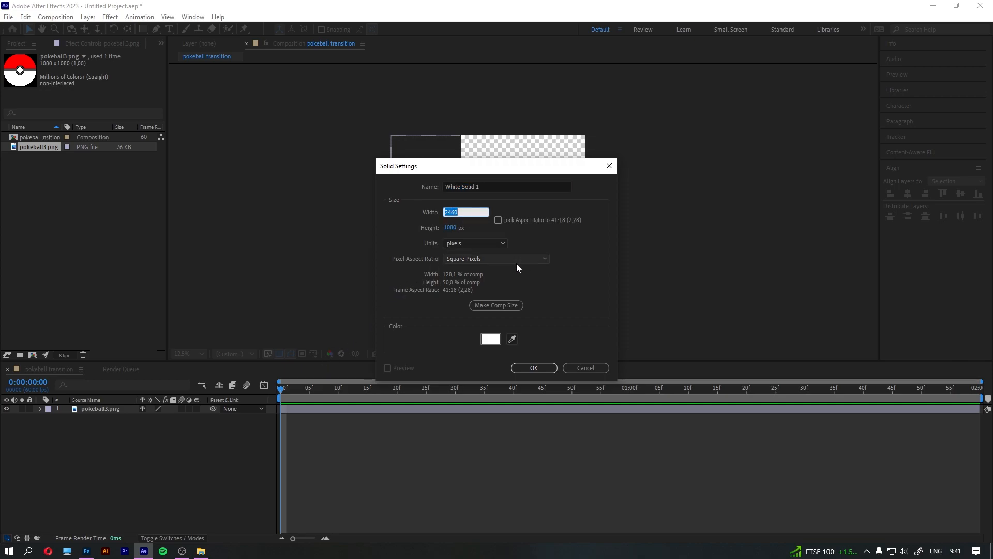
pyautogui.write('1920')
pyautogui.click(491, 338)
pyautogui.click(497, 336)
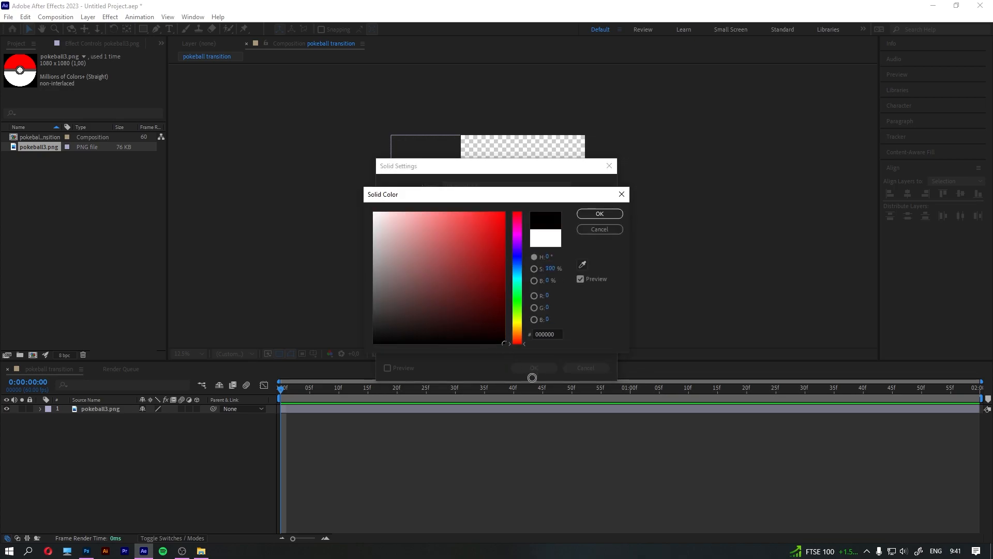
pyautogui.click(595, 213)
pyautogui.click(533, 367)
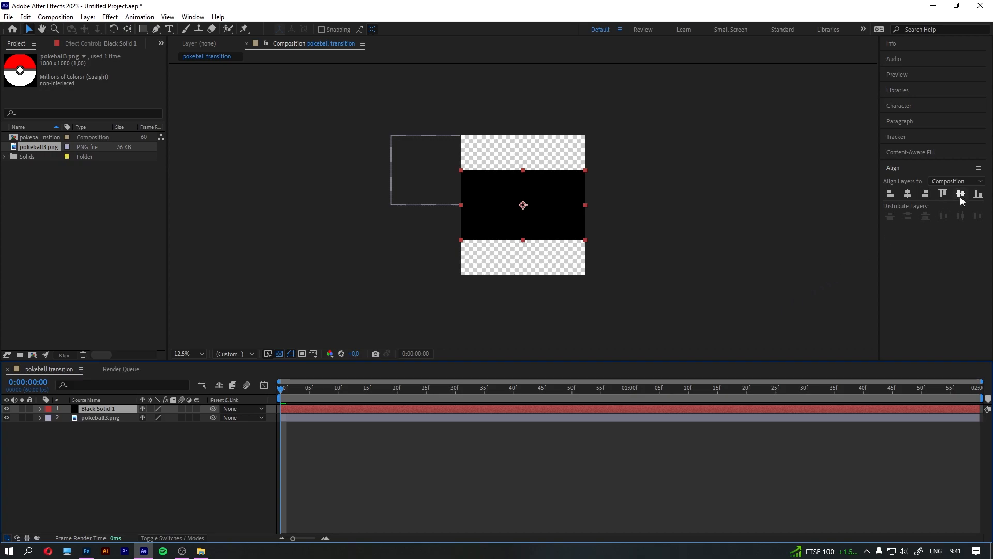
# Align the black solid with the composition's bottom edge and lock it beneath the pokeball3.png layer.
pyautogui.click(977, 196)
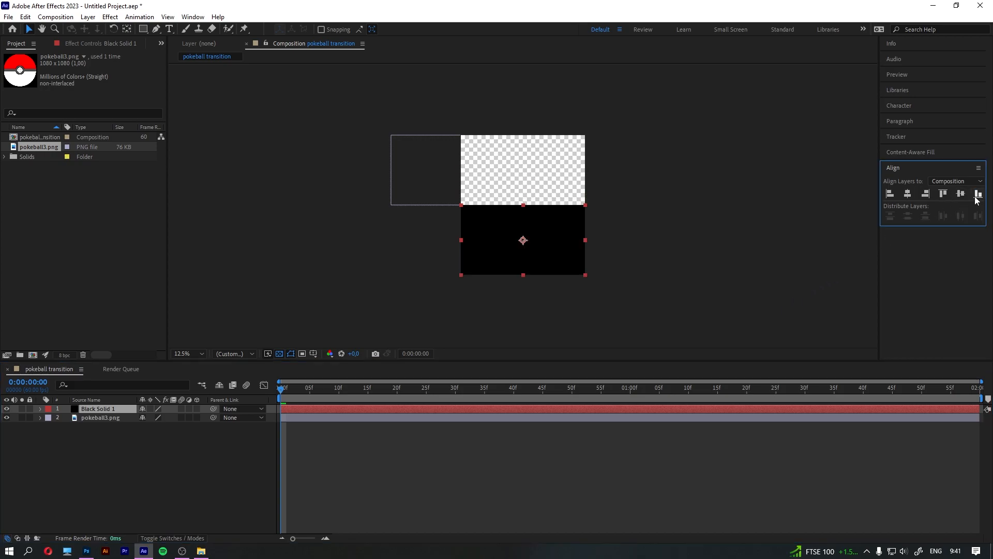
pyautogui.moveTo(108, 412); pyautogui.dragTo(104, 420)
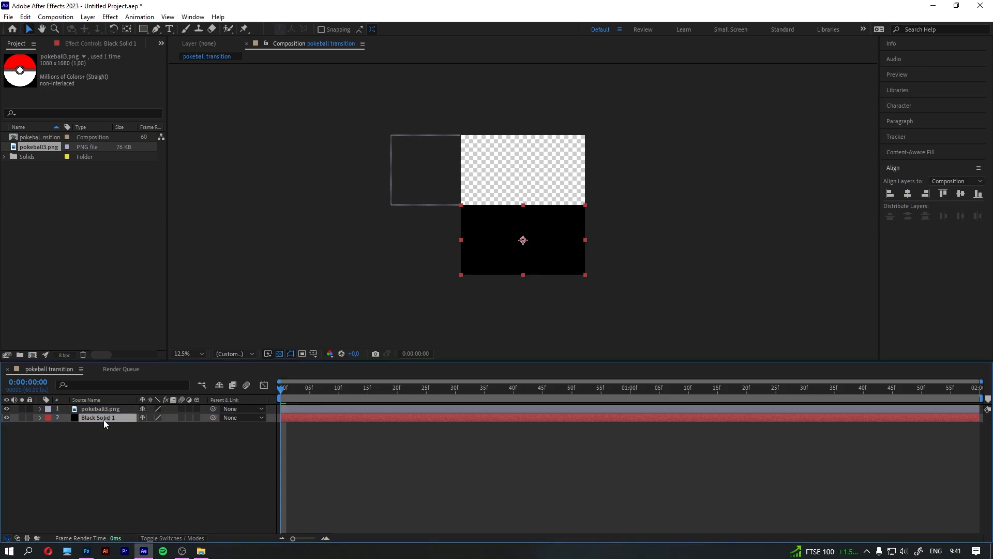
pyautogui.click(30, 418)
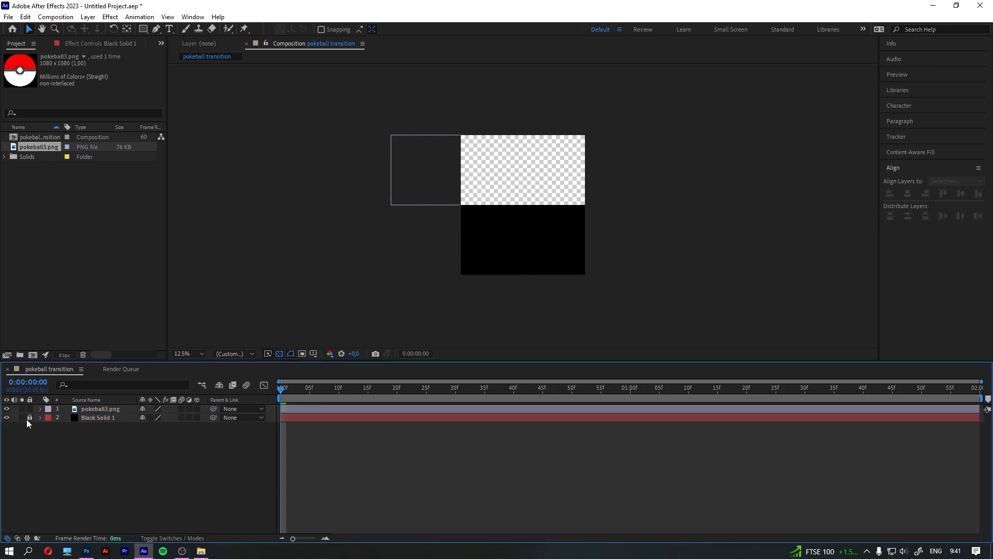
# Create a white solid layer 2460 px wide and 1080 px high.
pyautogui.rightClick(124, 438)
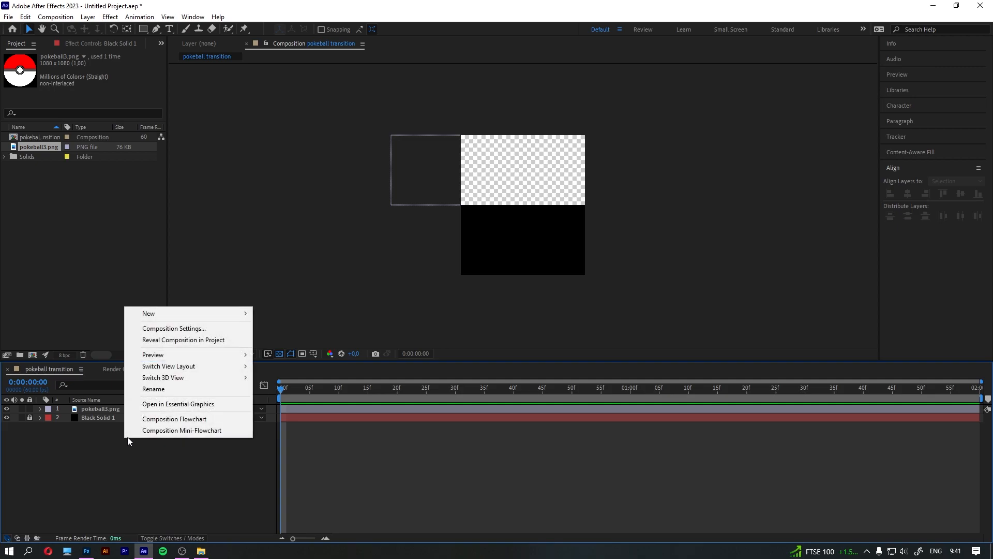
pyautogui.moveTo(207, 315)
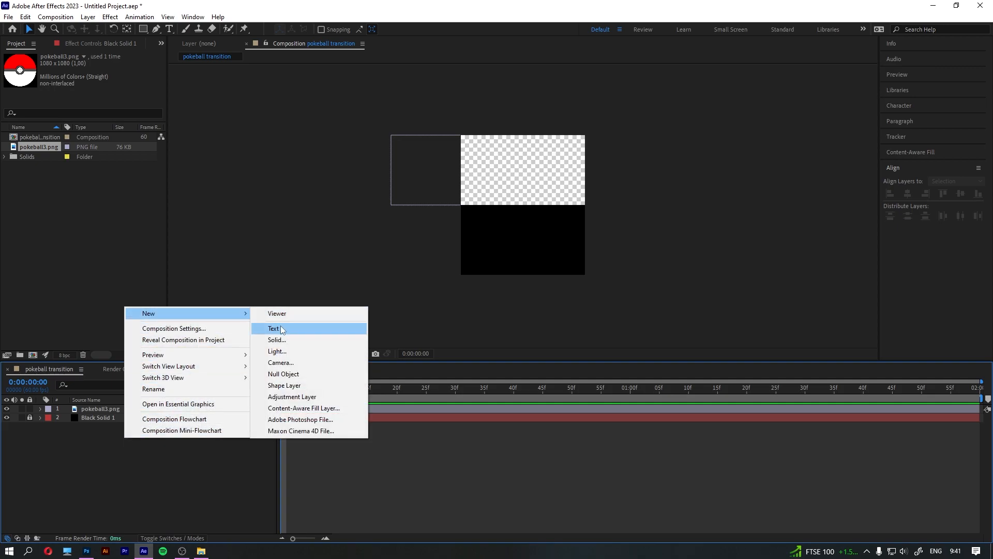
pyautogui.click(290, 338)
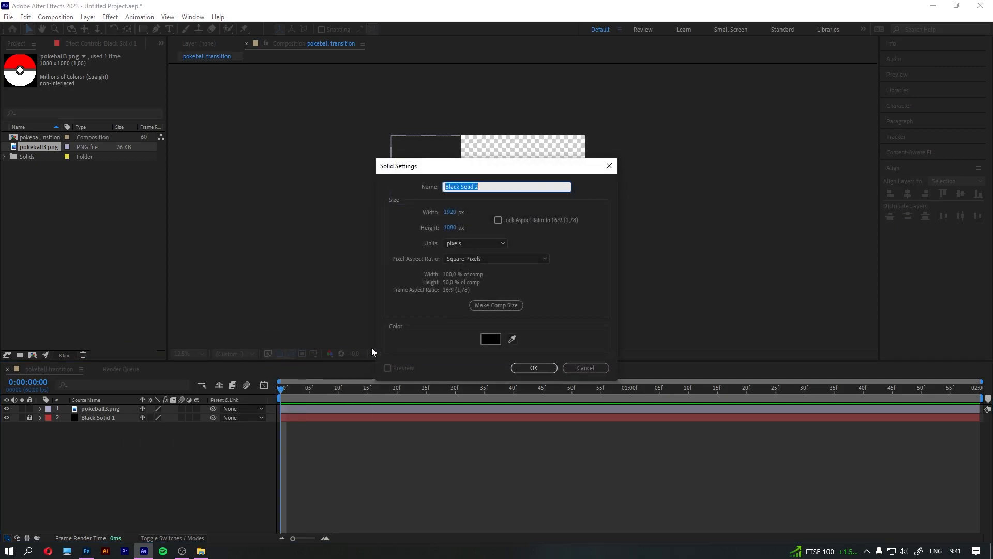
pyautogui.click(493, 340)
pyautogui.moveTo(494, 340); pyautogui.dragTo(330, 188)
pyautogui.click(595, 213)
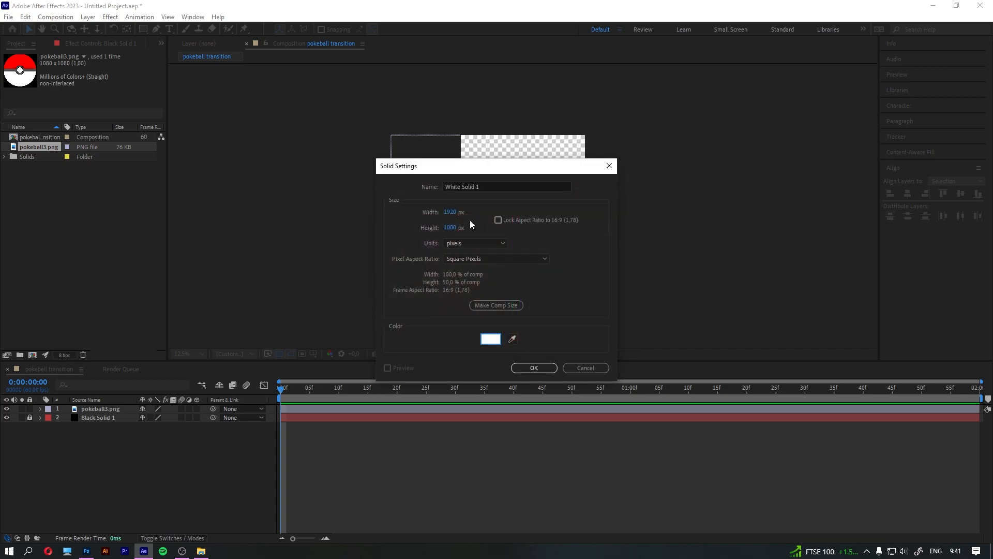
pyautogui.click(451, 212)
pyautogui.write('2460')
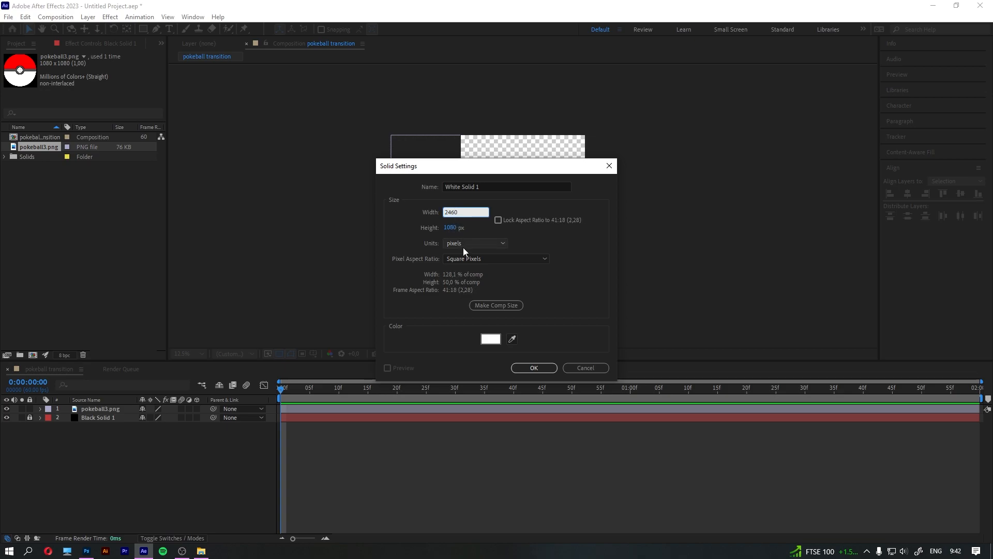
pyautogui.click(529, 372)
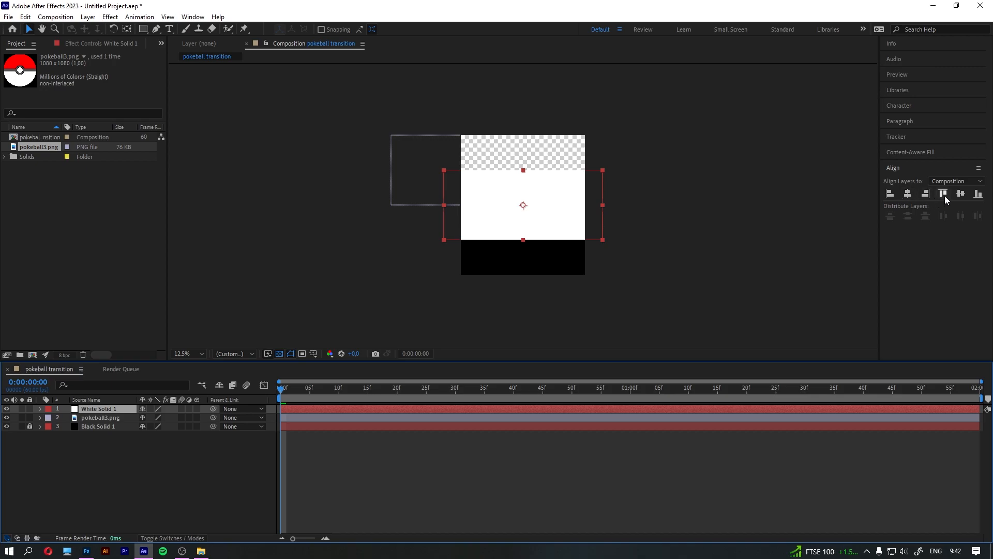
# Align the white solid with the composition's bottom edge and place it directly below the pokeball3.png layer, locking that upper layer.
pyautogui.click(978, 194)
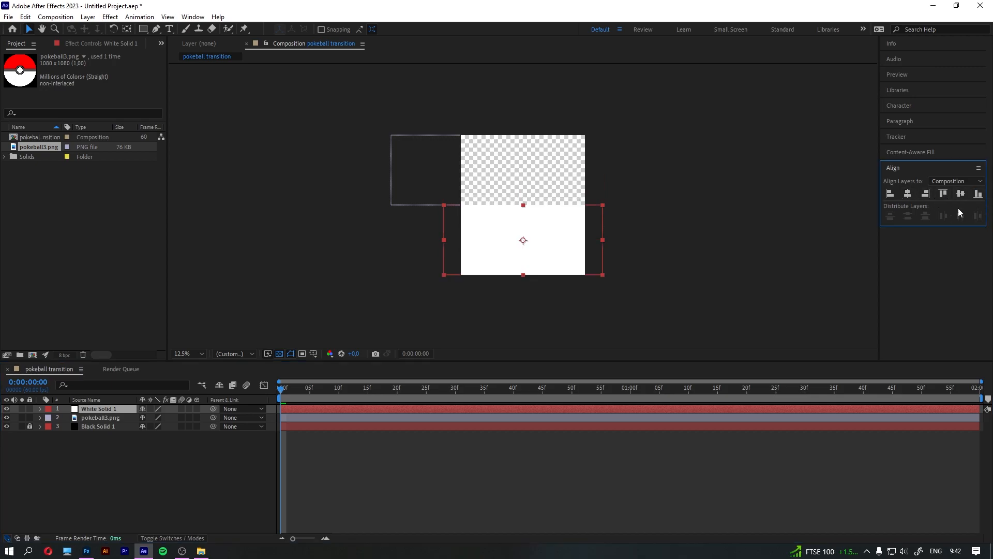
pyautogui.click(40, 409)
pyautogui.moveTo(98, 412); pyautogui.dragTo(96, 431)
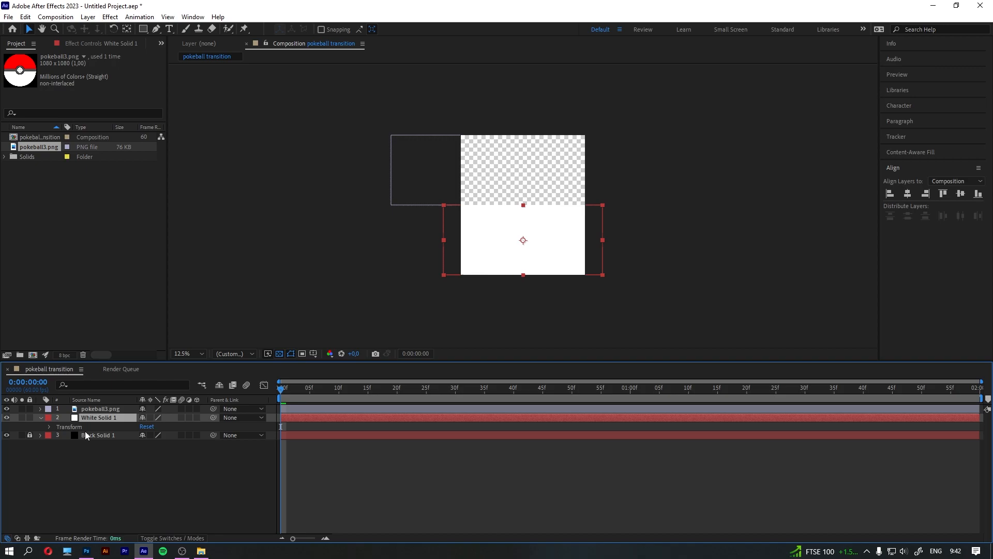
pyautogui.click(29, 409)
# Set the white solid's Anchor Point X value to 2460.
pyautogui.click(49, 427)
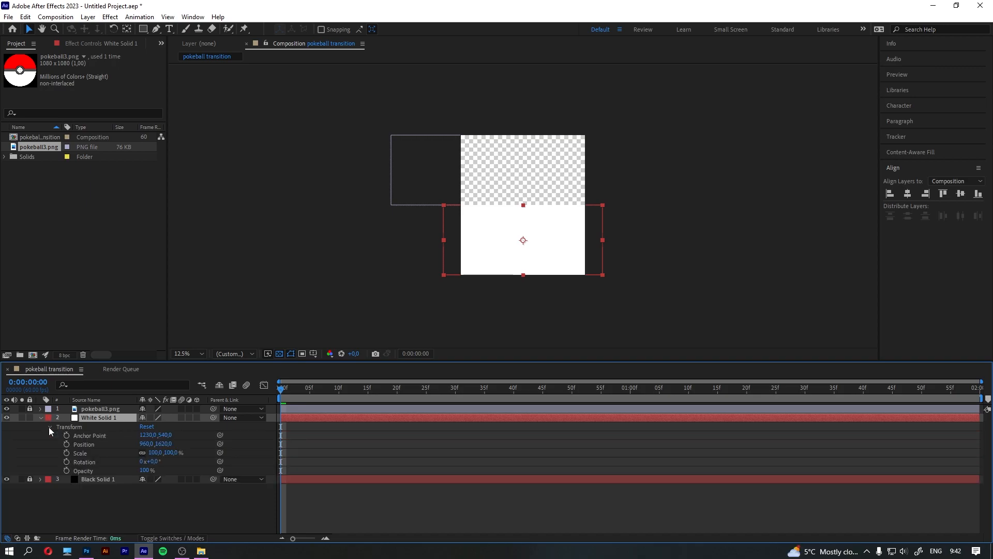
pyautogui.click(146, 435)
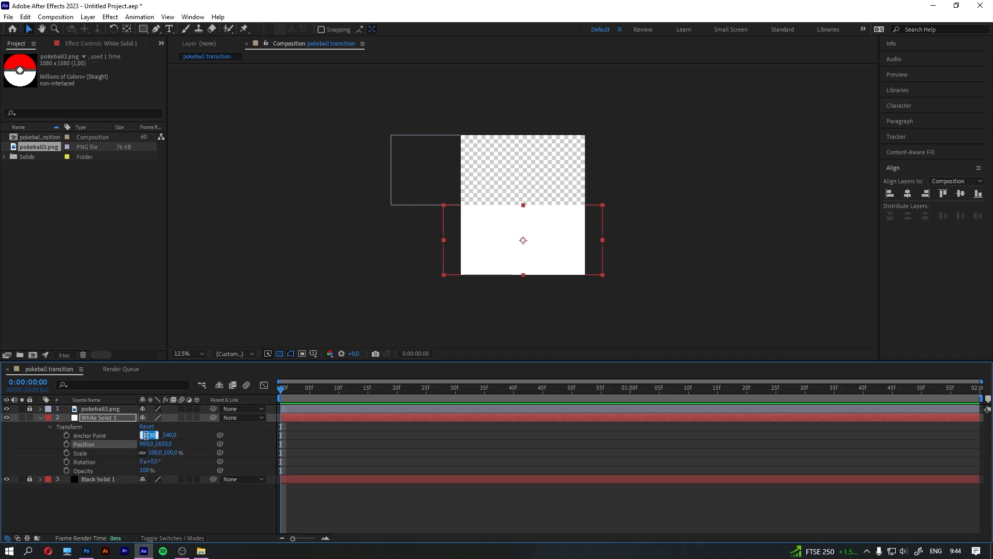
pyautogui.write('2460')
pyautogui.press('Return')
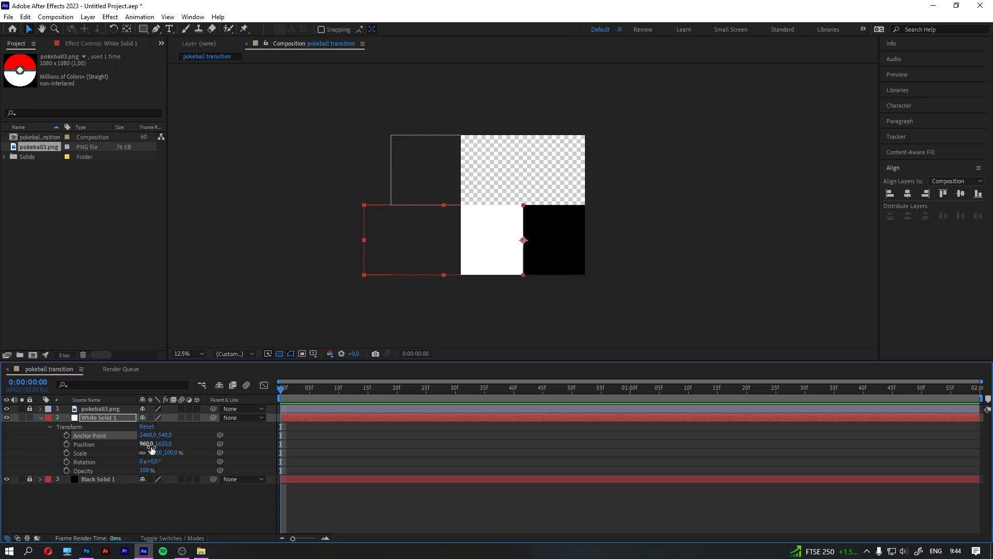
# Set the white solid's X position to -540 and add a Position keyframe at 0:00:00:00.
pyautogui.click(147, 444)
pyautogui.write('-540')
pyautogui.press('Return')
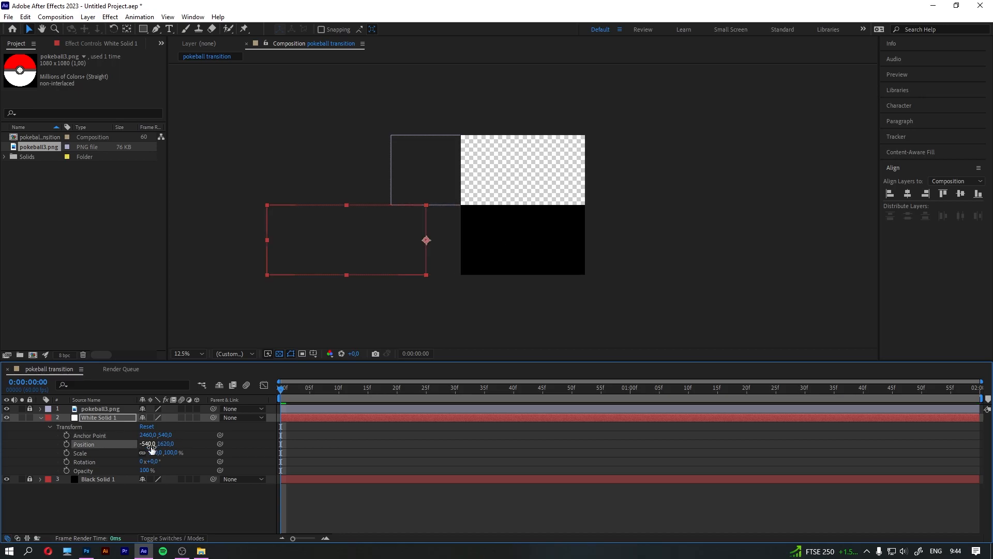
pyautogui.click(66, 444)
# Add a second Position keyframe for the white solid at 0:00:01:59 with its X position set to 2460.
pyautogui.moveTo(287, 394); pyautogui.dragTo(976, 413)
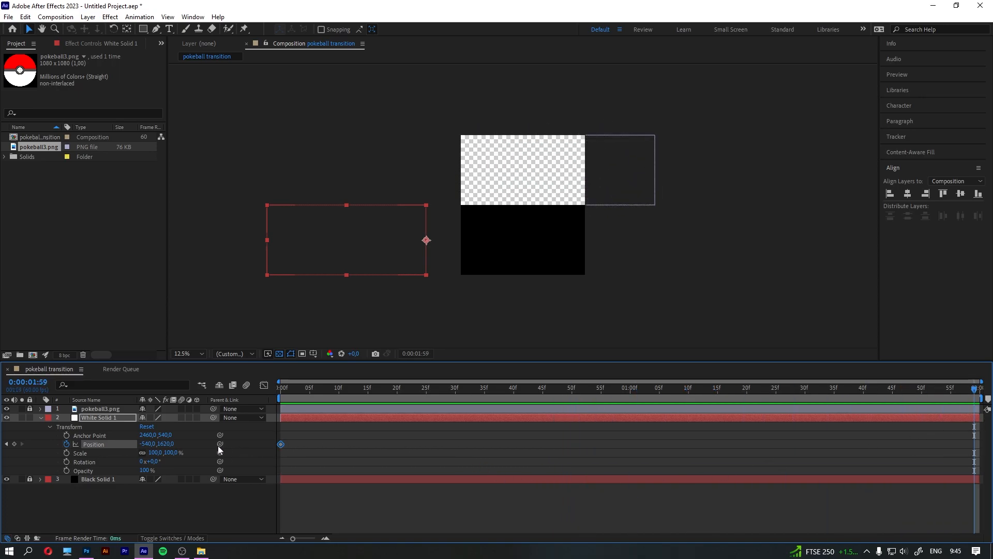
pyautogui.click(149, 444)
pyautogui.write('2460')
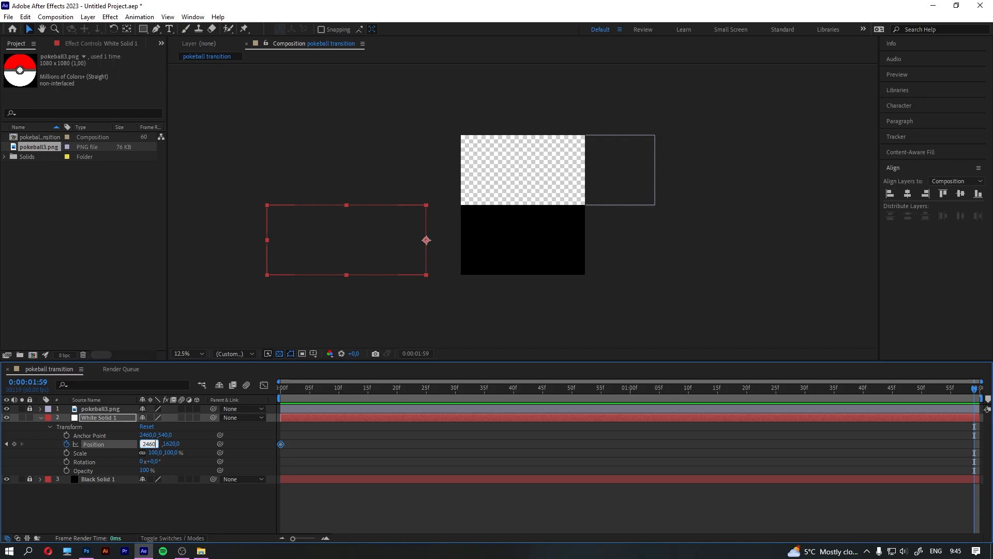
pyautogui.press('Return')
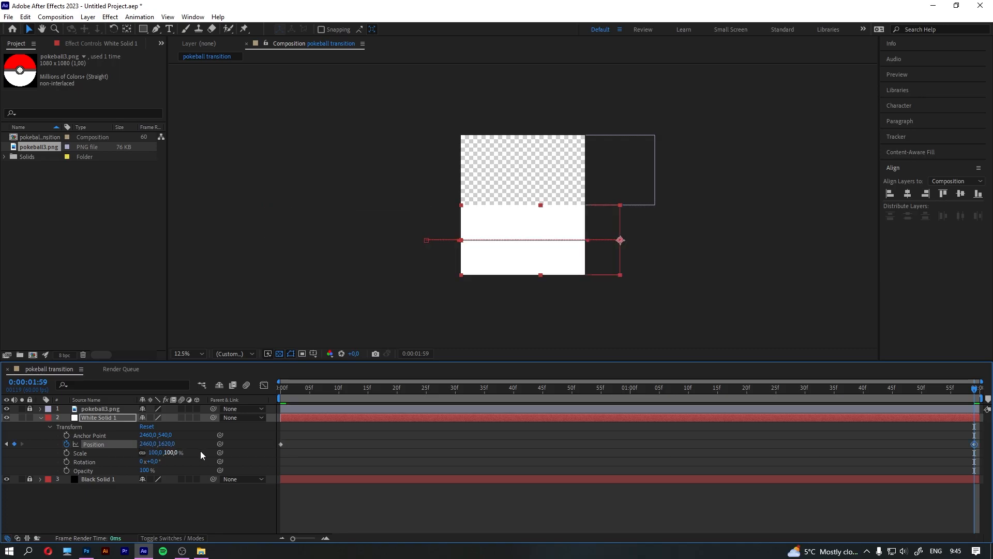
# Collapse the white solid's properties, return to 0:00:00:00, and enable motion blur for the pokeball3.png and white solid layers.
pyautogui.click(41, 419)
pyautogui.moveTo(976, 389); pyautogui.dragTo(262, 417)
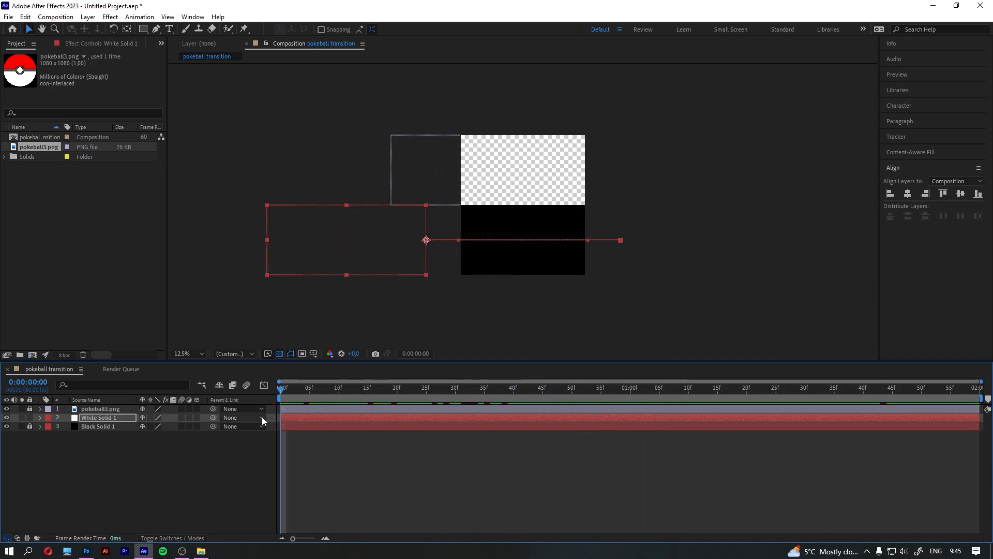
pyautogui.click(181, 409)
pyautogui.click(182, 418)
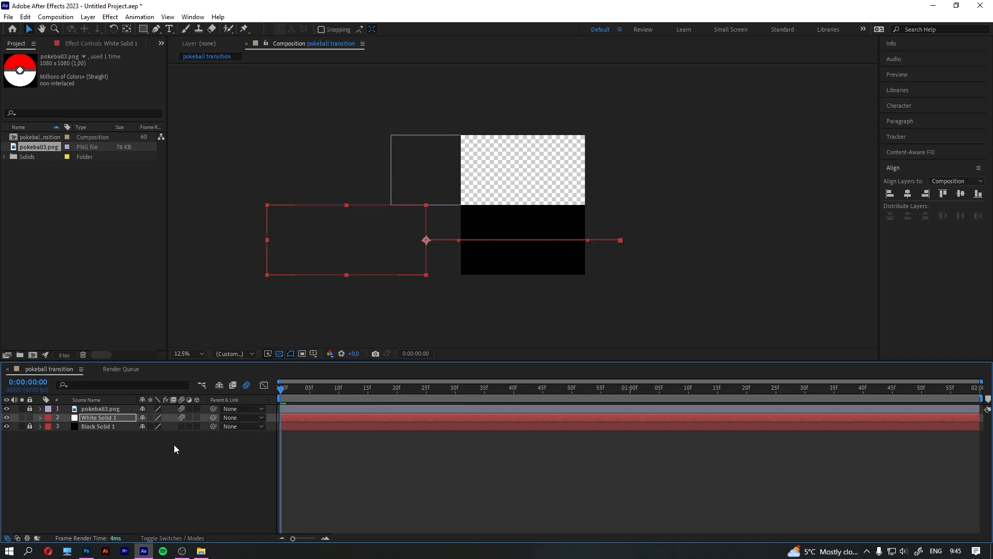
# Expand the transform properties of pokeball3.png and the white solid, and apply Easy Ease to the white solid's Position keyframes.
pyautogui.click(40, 409)
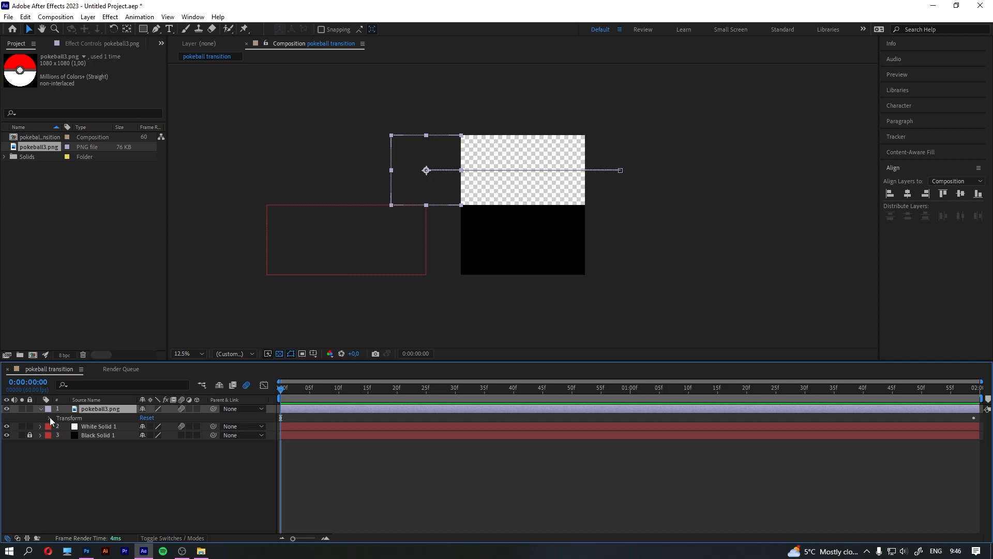
pyautogui.click(50, 417)
pyautogui.click(40, 469)
pyautogui.click(50, 480)
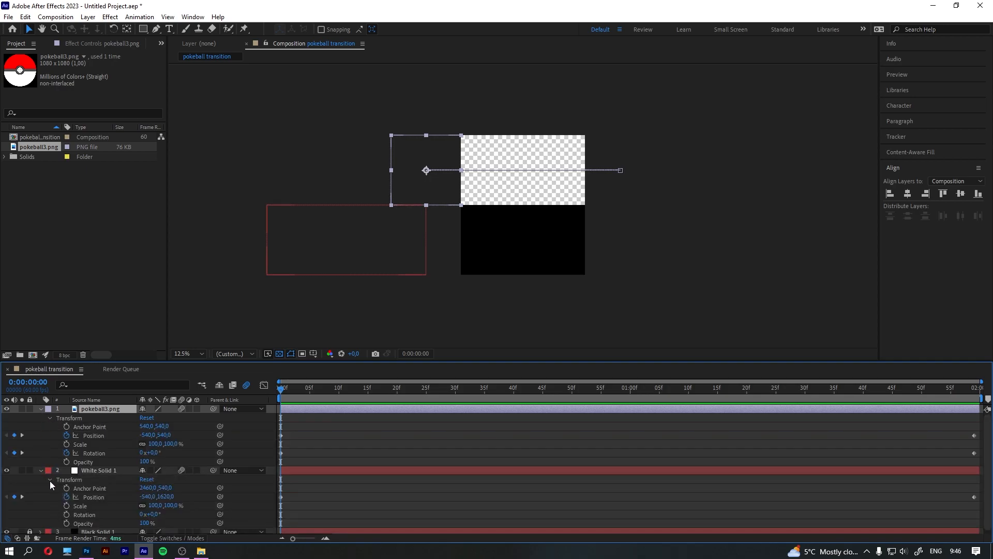
pyautogui.click(97, 495)
pyautogui.rightClick(98, 495)
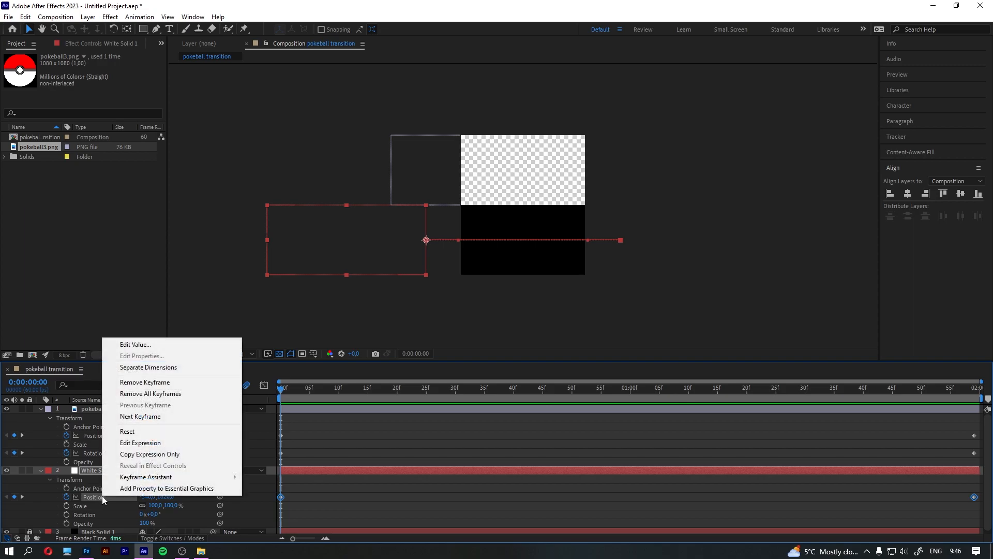
pyautogui.moveTo(160, 476)
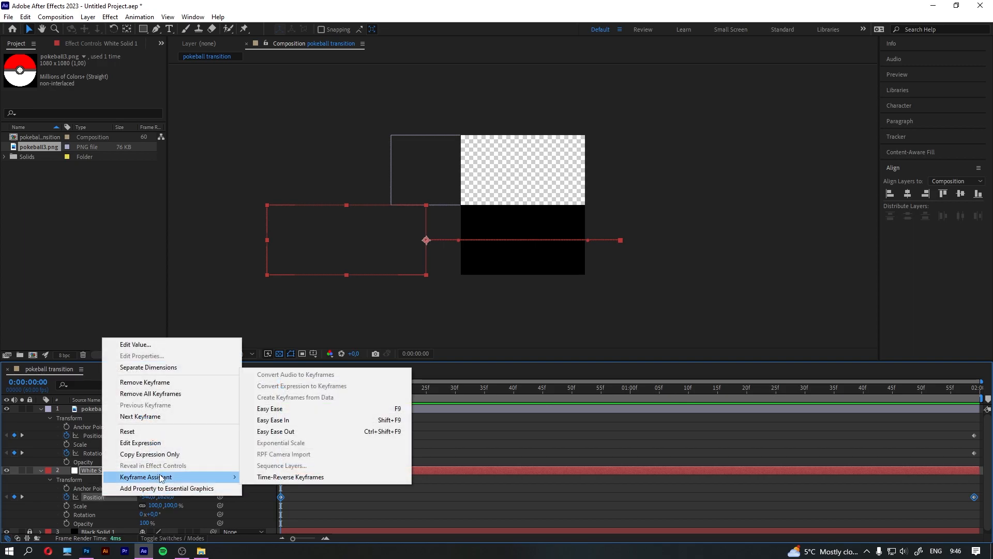
pyautogui.click(309, 409)
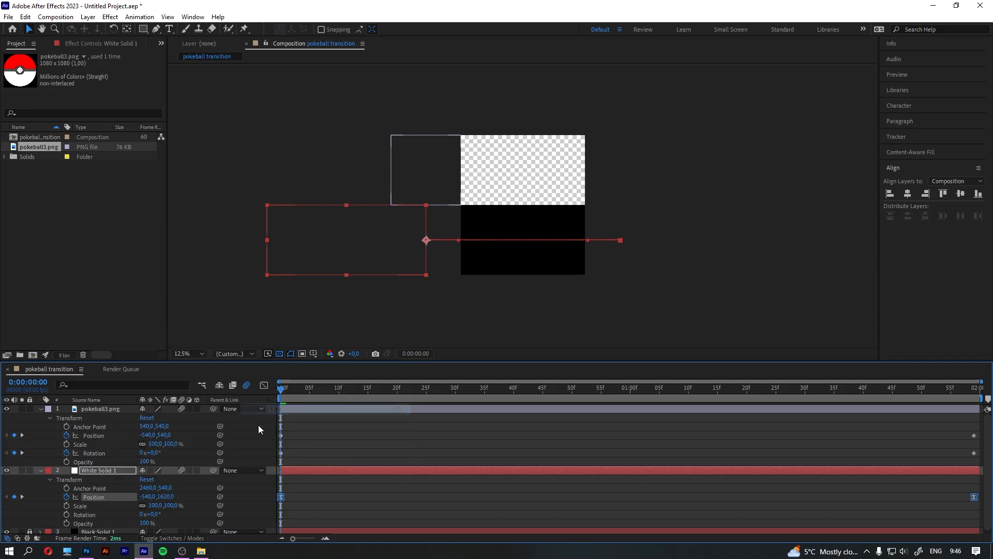
# Apply Easy Ease to the Position and Rotation keyframes of pokeball3.png and scrub the timeline back toward the start.
pyautogui.rightClick(100, 433)
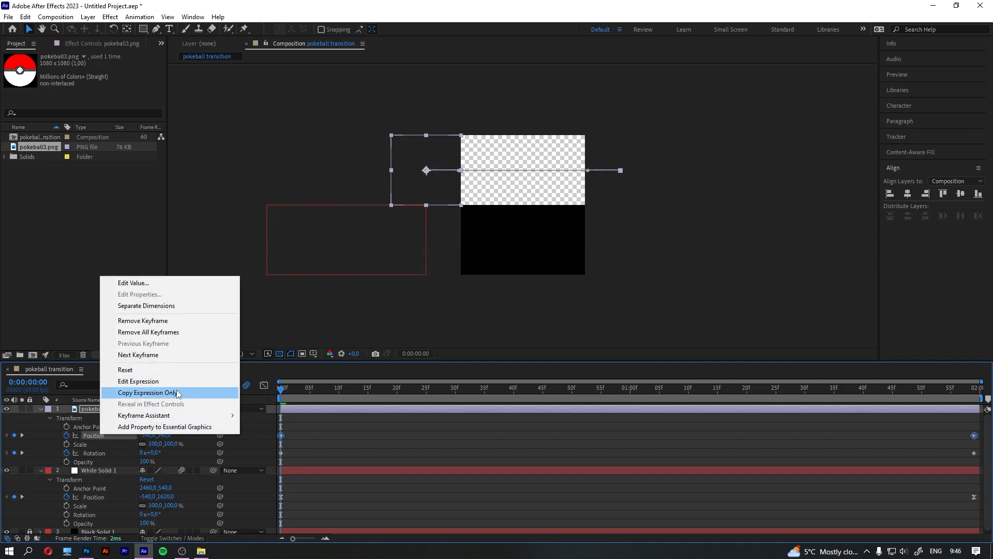
pyautogui.moveTo(174, 419)
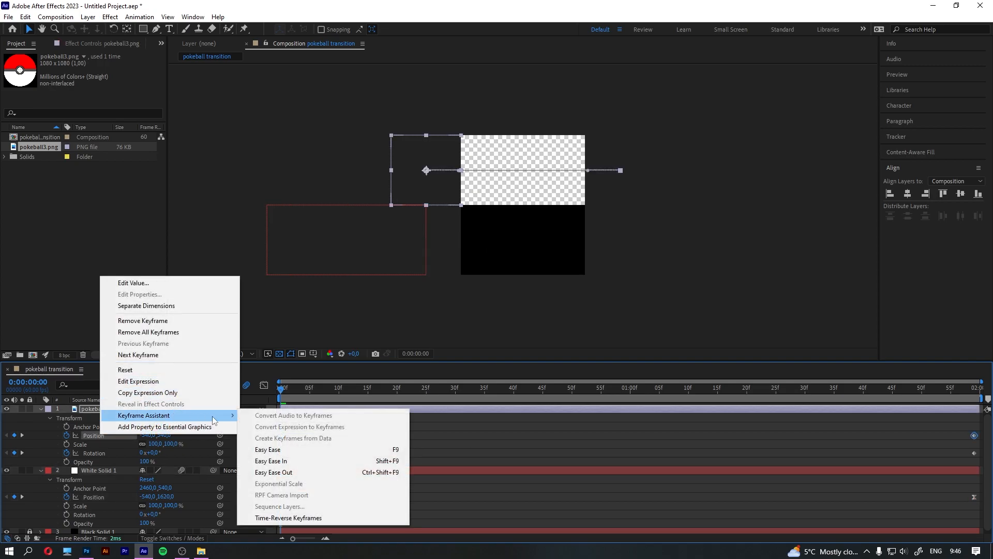
pyautogui.click(271, 452)
pyautogui.press('space')
pyautogui.press('space')
pyautogui.rightClick(99, 452)
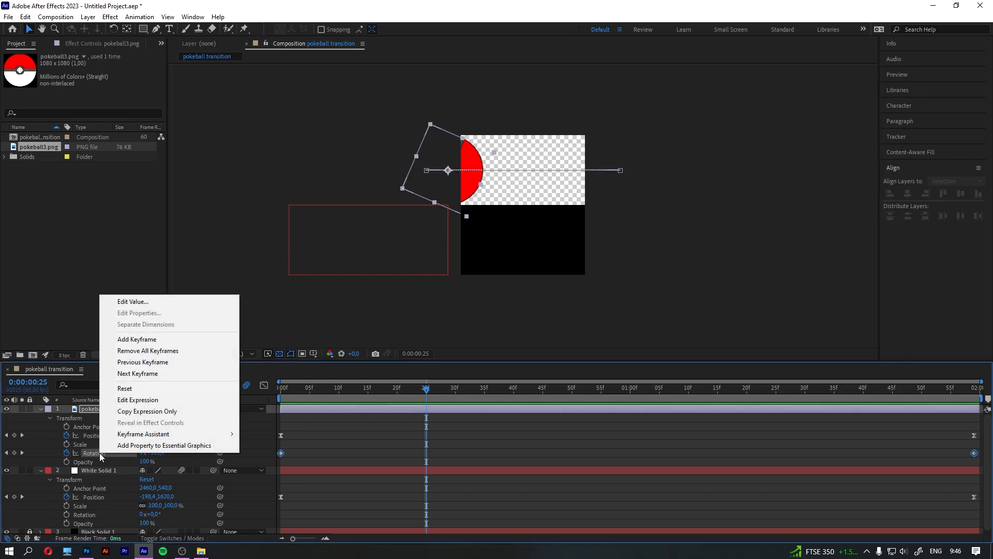
pyautogui.moveTo(149, 435)
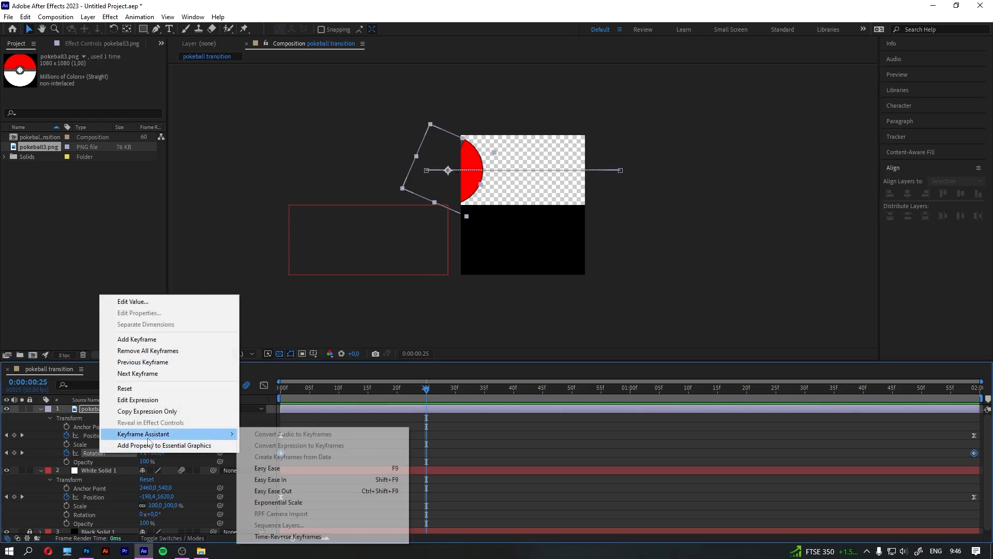
pyautogui.click(273, 472)
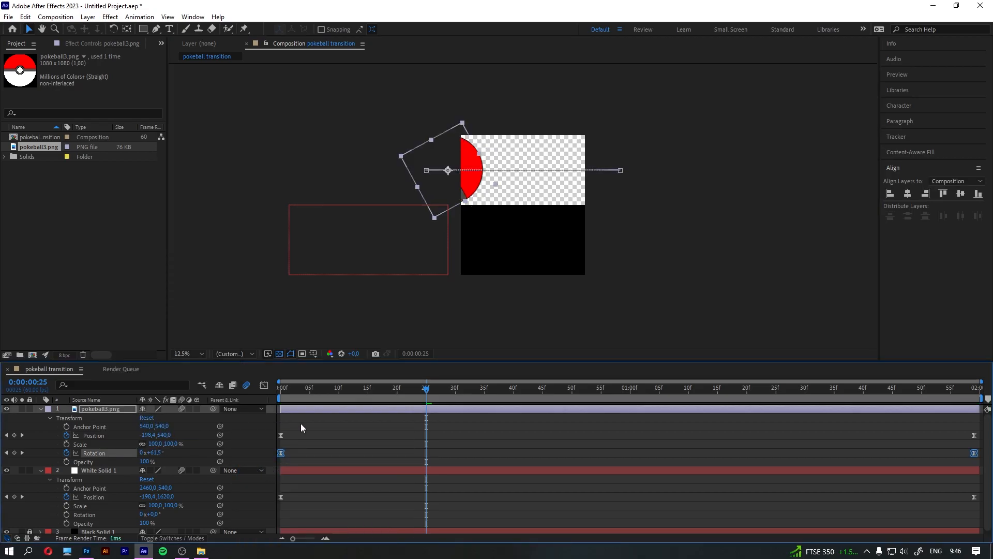
pyautogui.moveTo(419, 397); pyautogui.dragTo(281, 397)
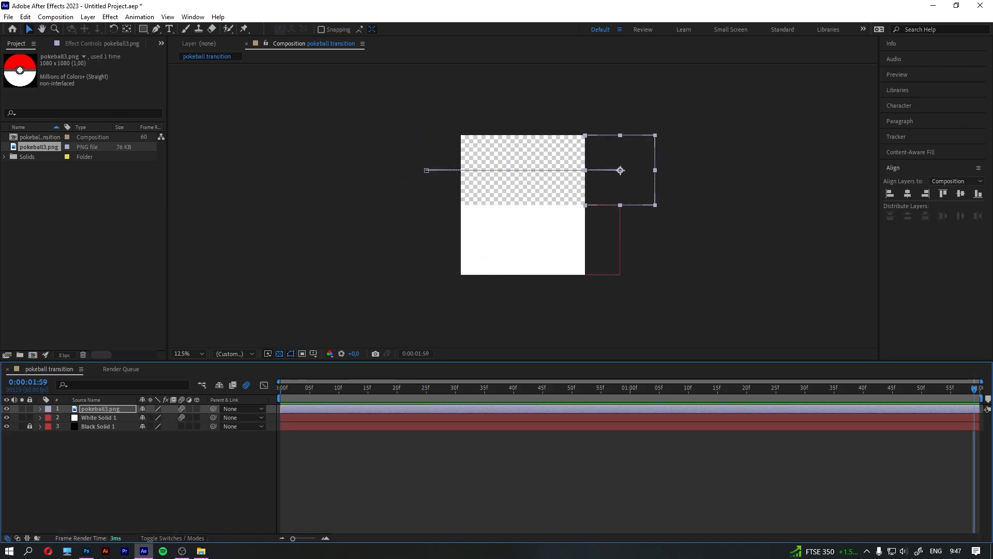
# Send the pokeball transition composition to the Adobe Media Encoder queue and set its output format to WebM.
pyautogui.click(9, 17)
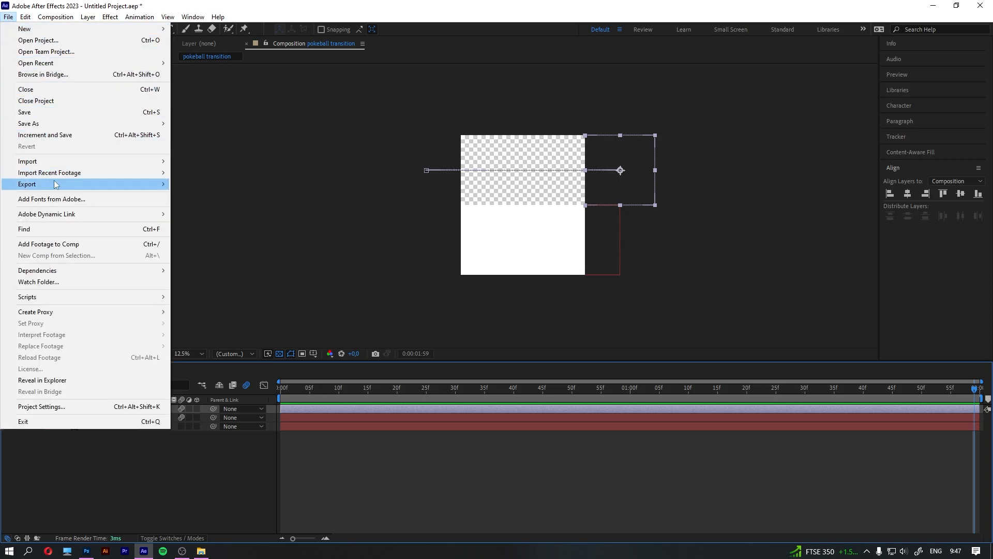
pyautogui.moveTo(55, 185)
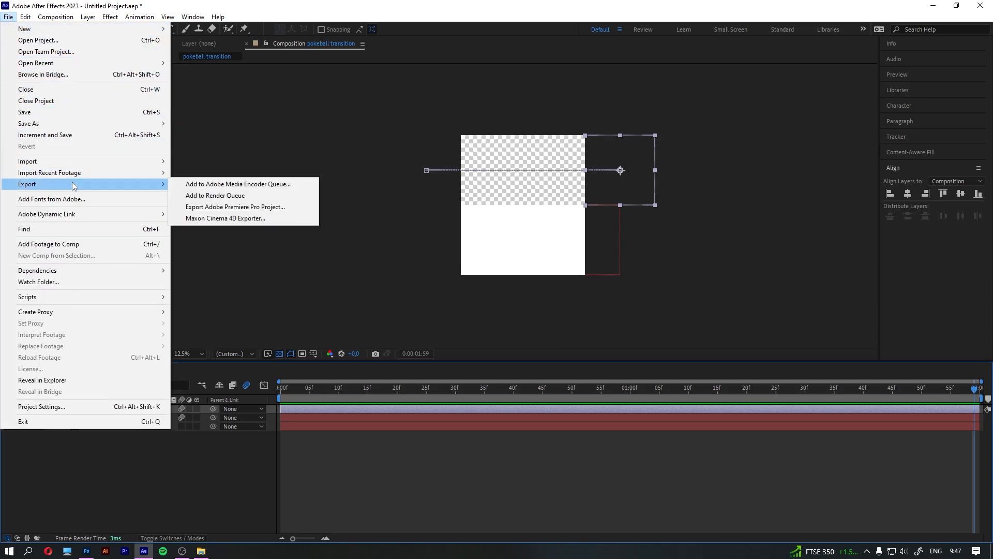
pyautogui.click(240, 184)
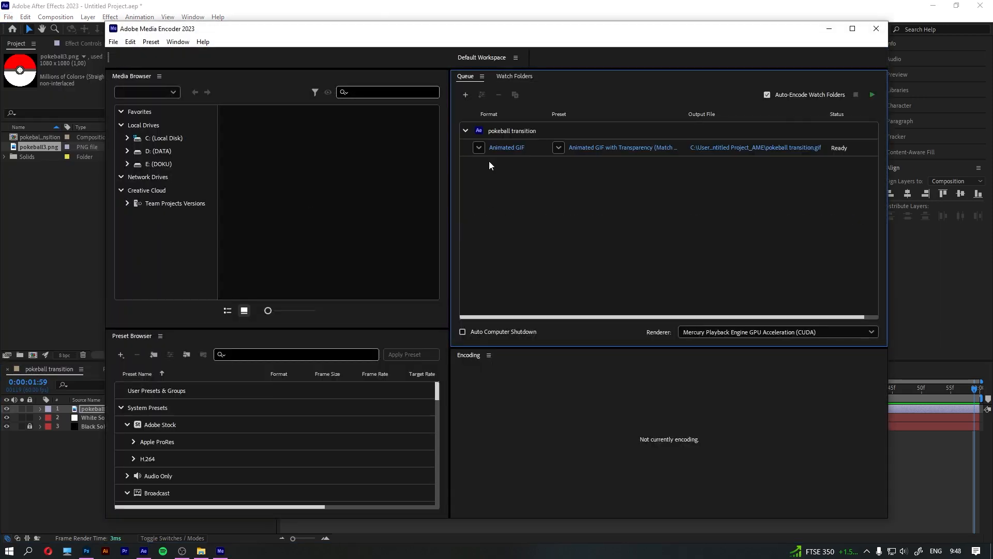
pyautogui.click(480, 148)
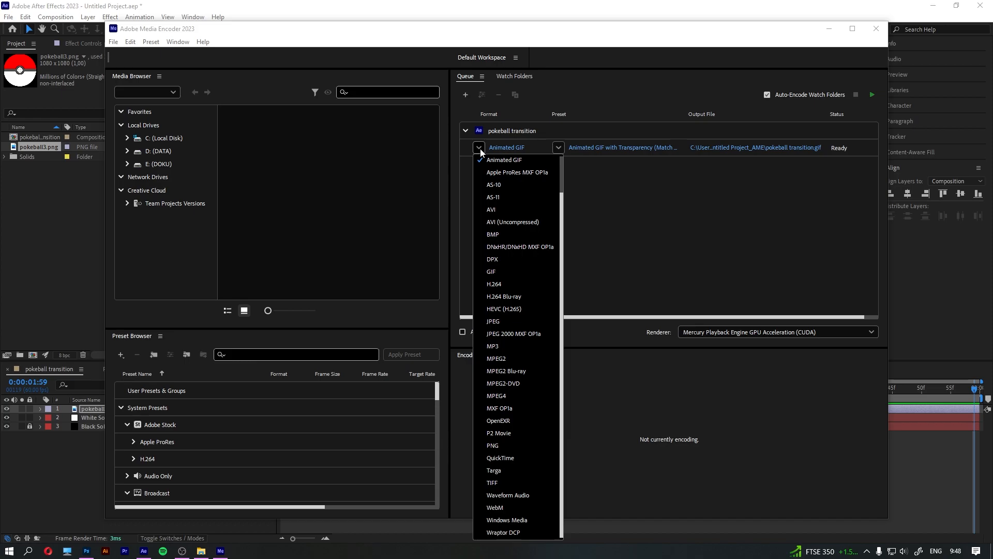
pyautogui.click(523, 504)
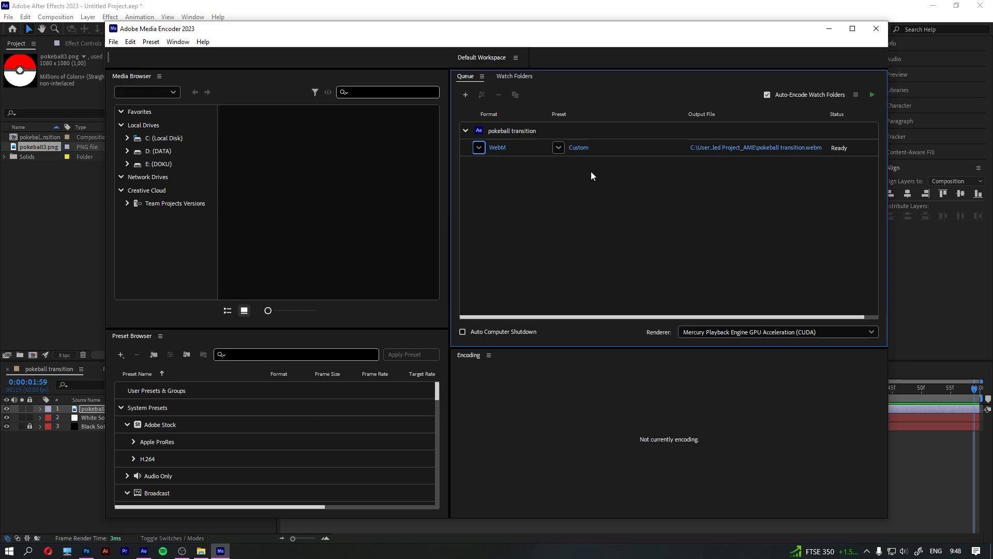
# Include the alpha channel in the WebM export's video settings and accept the export settings.
pyautogui.click(579, 148)
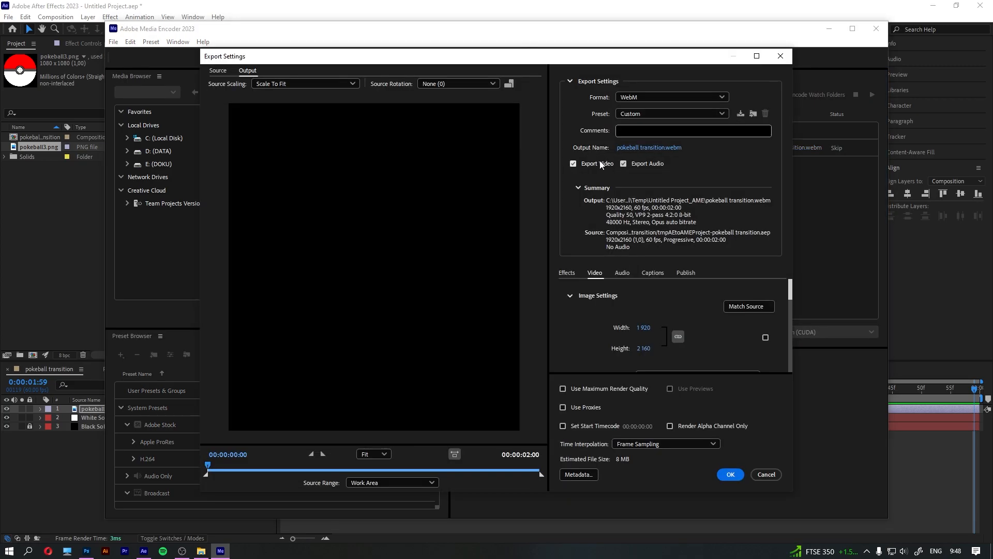
pyautogui.scroll(-6, 588, 284)
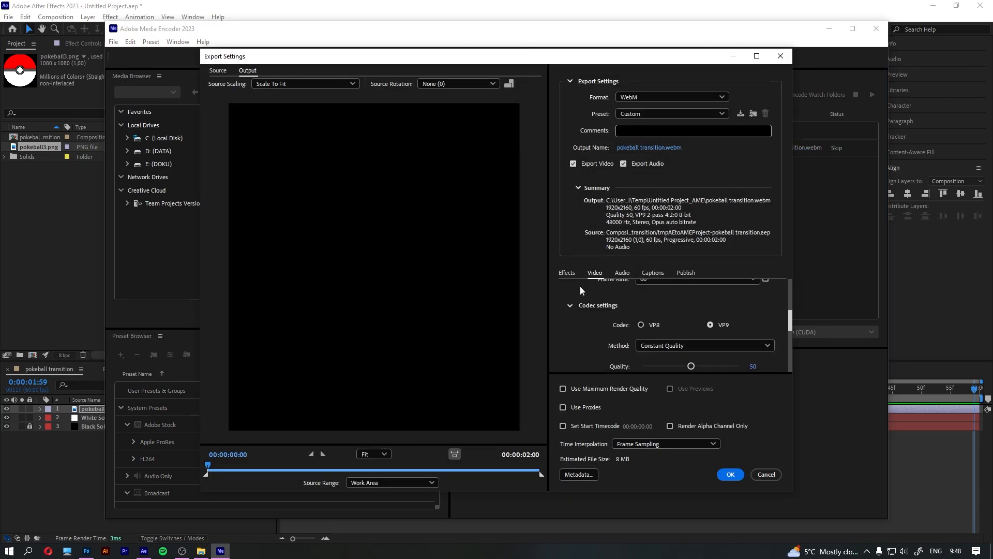
pyautogui.scroll(-6, 579, 286)
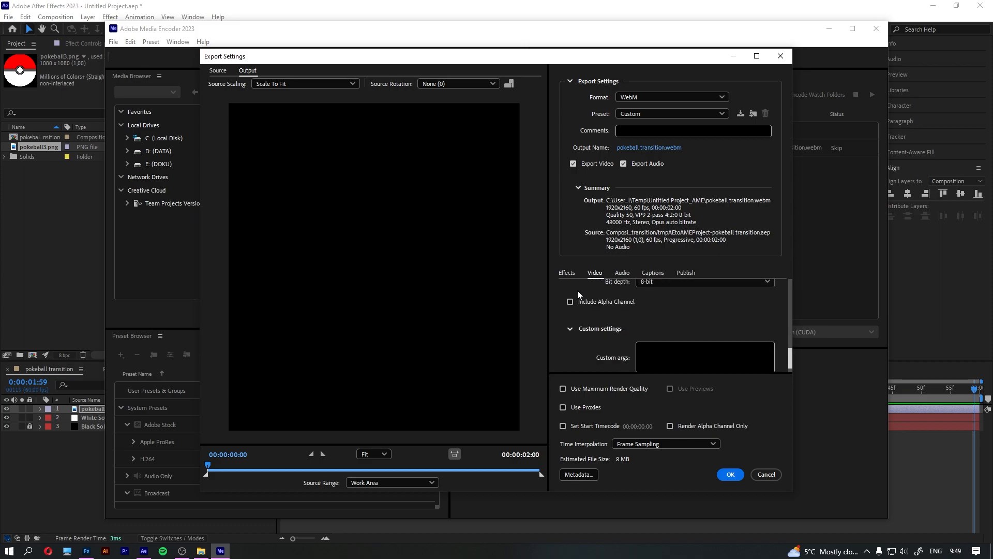
pyautogui.click(570, 301)
pyautogui.scroll(-1, 592, 311)
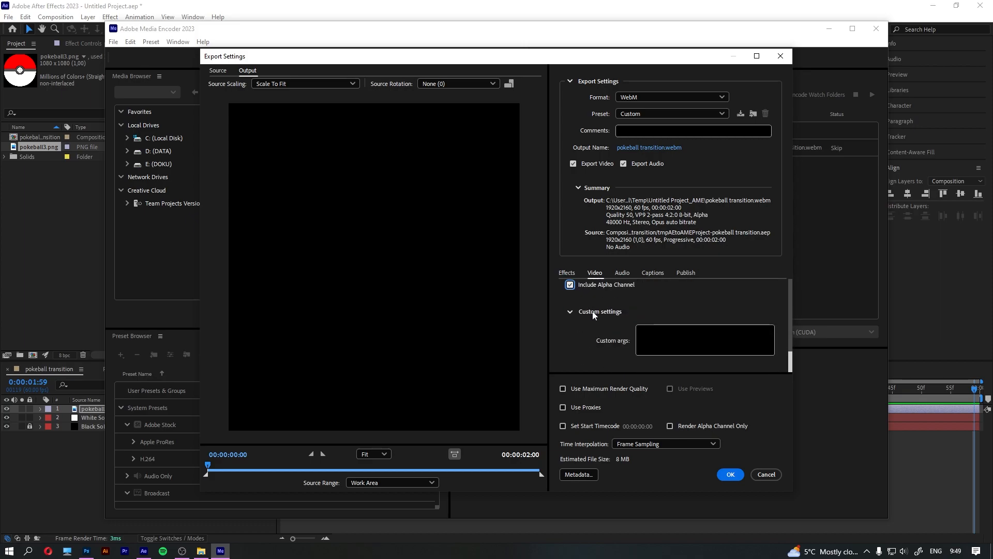
pyautogui.click(731, 473)
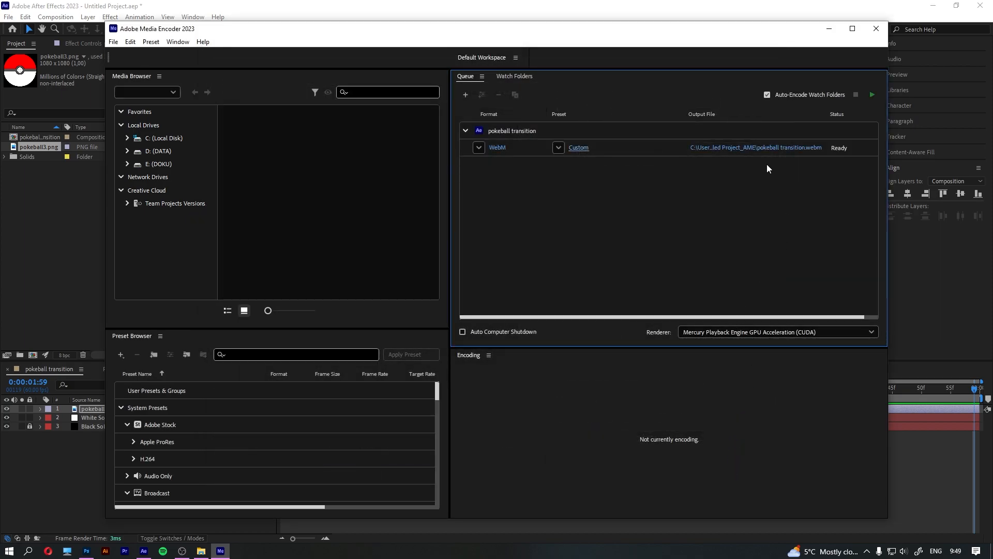
# Set the output file to "pokeball transition video.webm" in the pokemon pack folder on drive D and start encoding the queue.
pyautogui.click(738, 147)
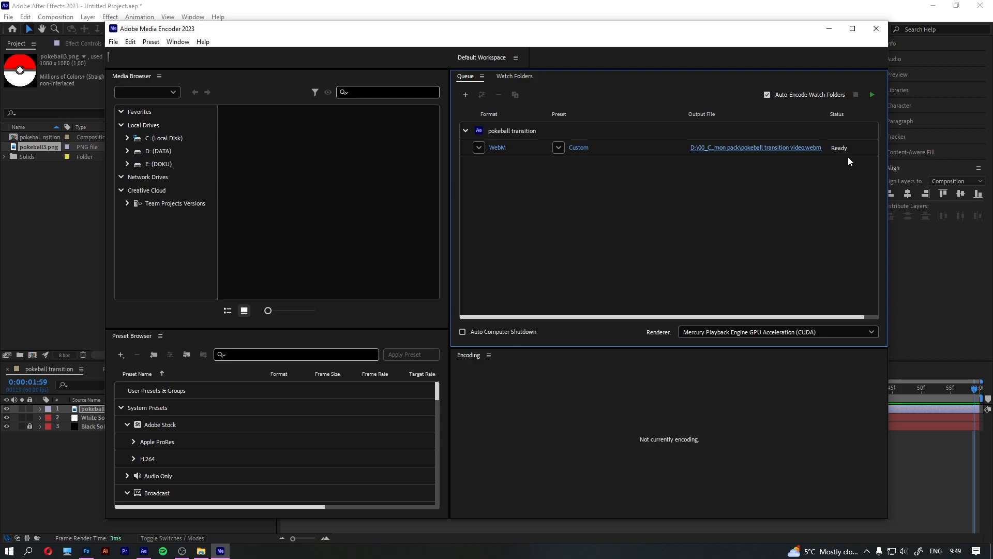
pyautogui.click(873, 95)
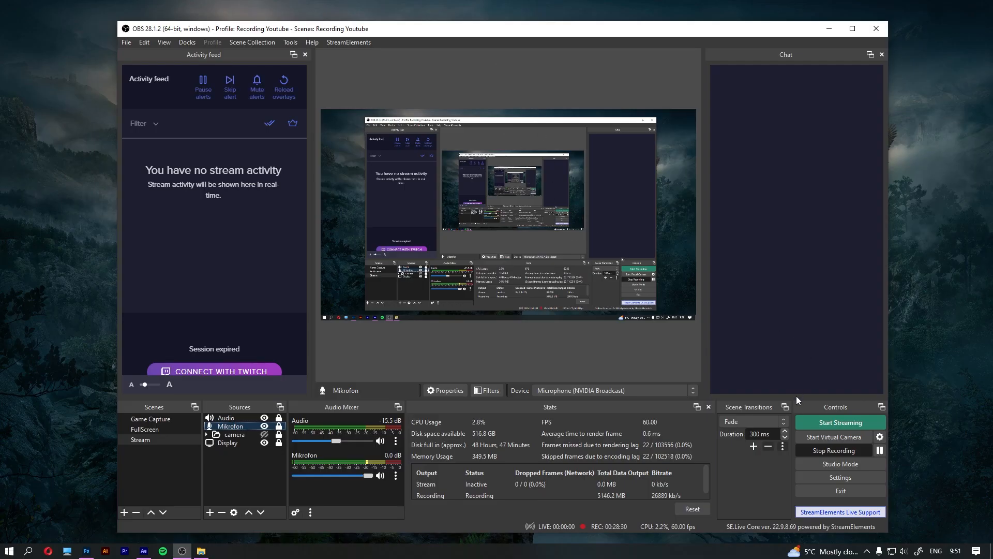
# In OBS, add a Stinger scene transition that uses "pokeball transition video.webm" from the pokemon pack folder as its video file.
pyautogui.click(787, 422)
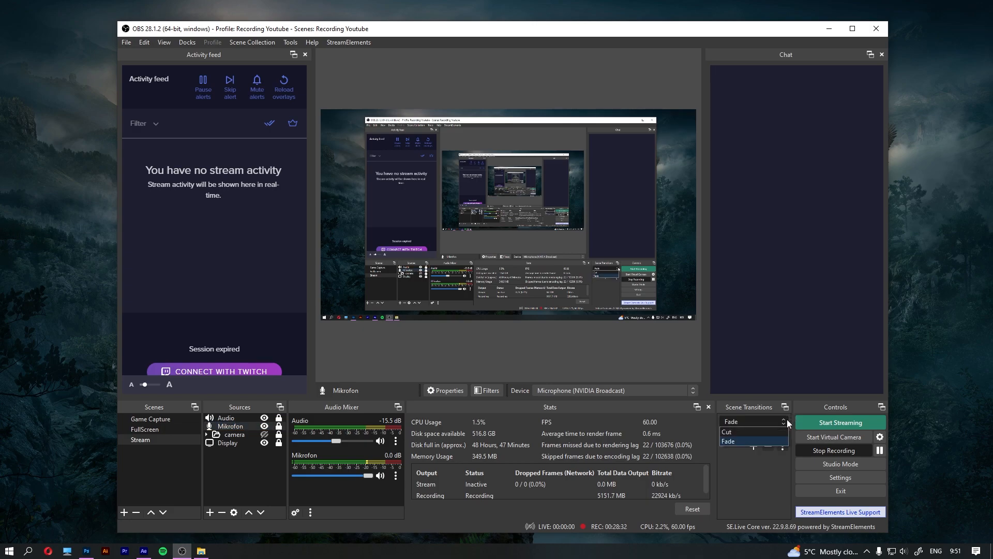
pyautogui.click(768, 440)
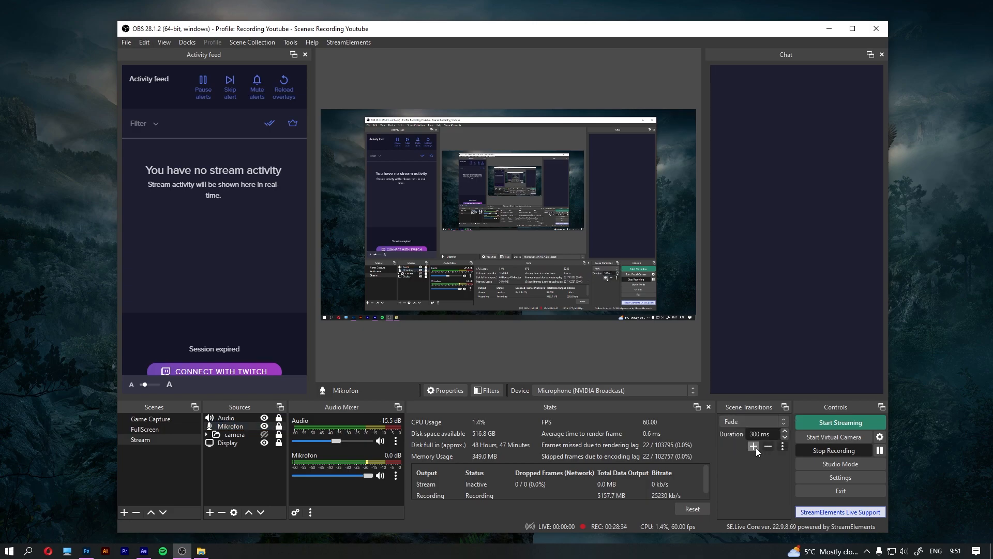
pyautogui.click(756, 448)
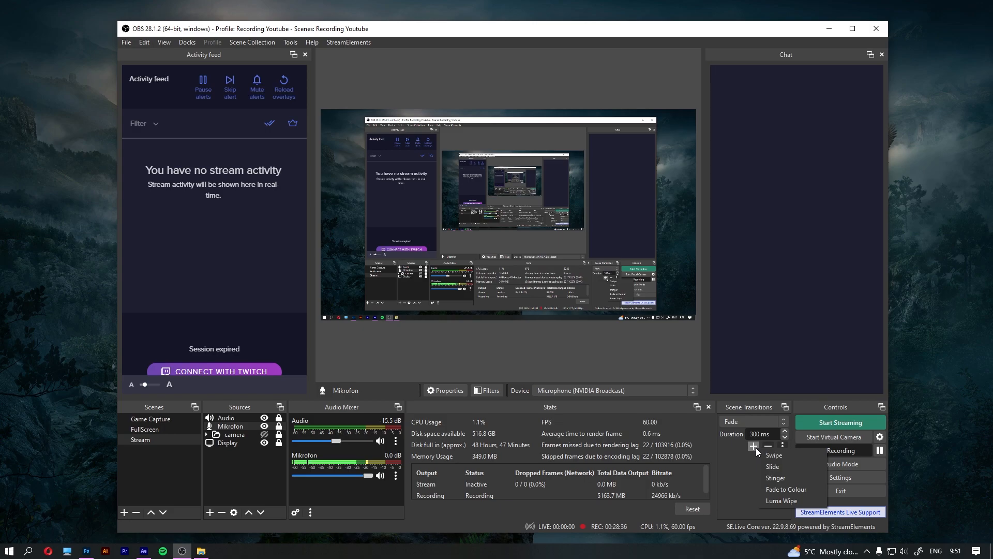
pyautogui.click(790, 479)
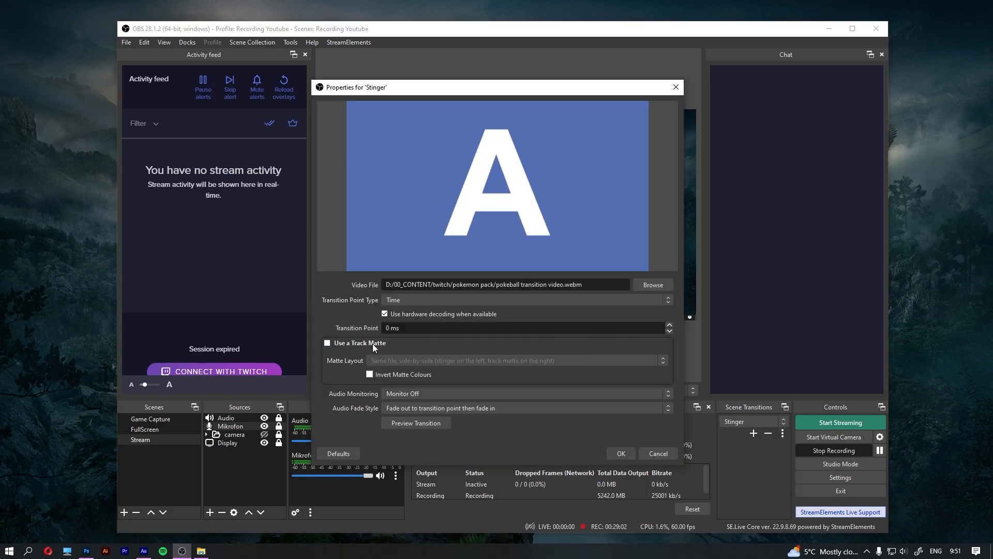
# Enable the stinger's track matte with the same-file, stacked layout, and test the transition by switching to the FullScreen scene.
pyautogui.click(373, 343)
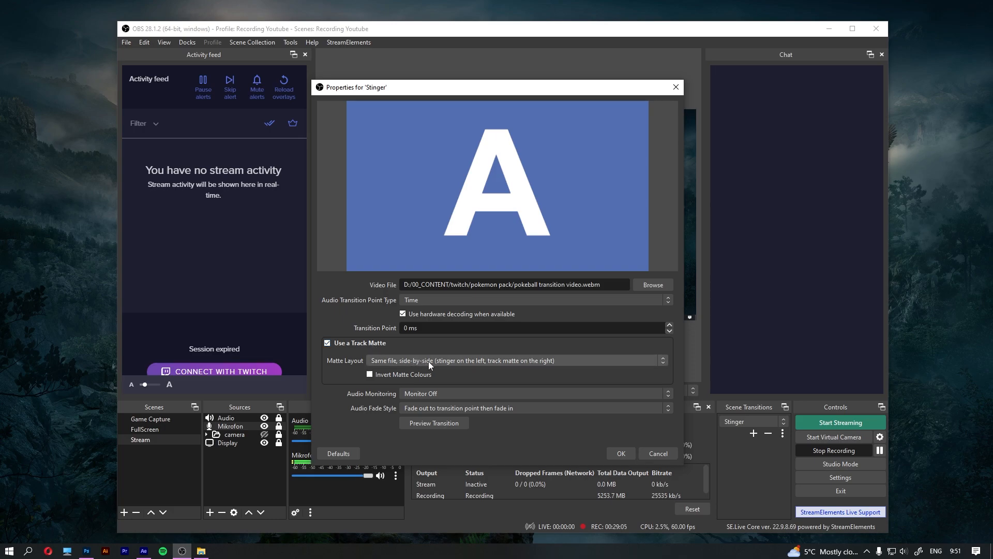
pyautogui.click(428, 361)
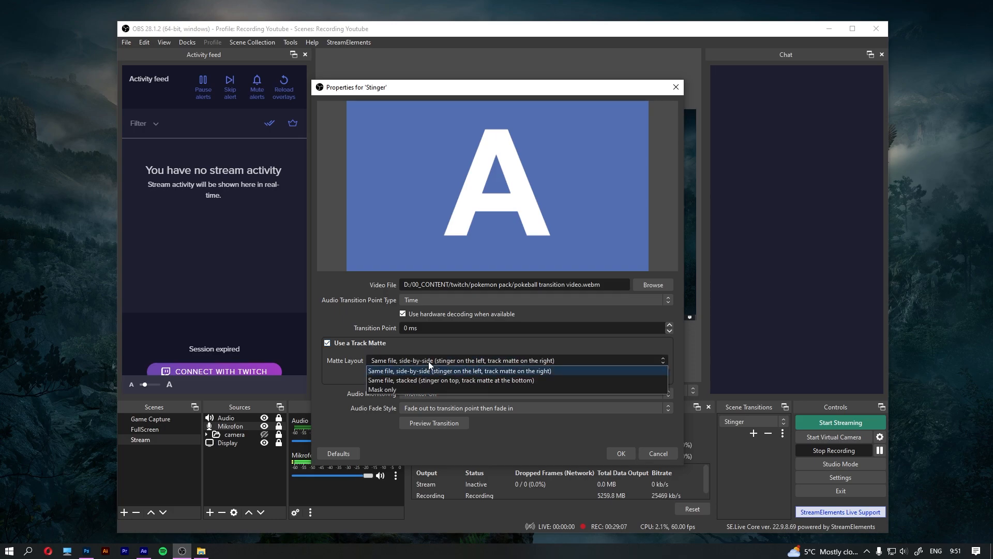
pyautogui.click(447, 379)
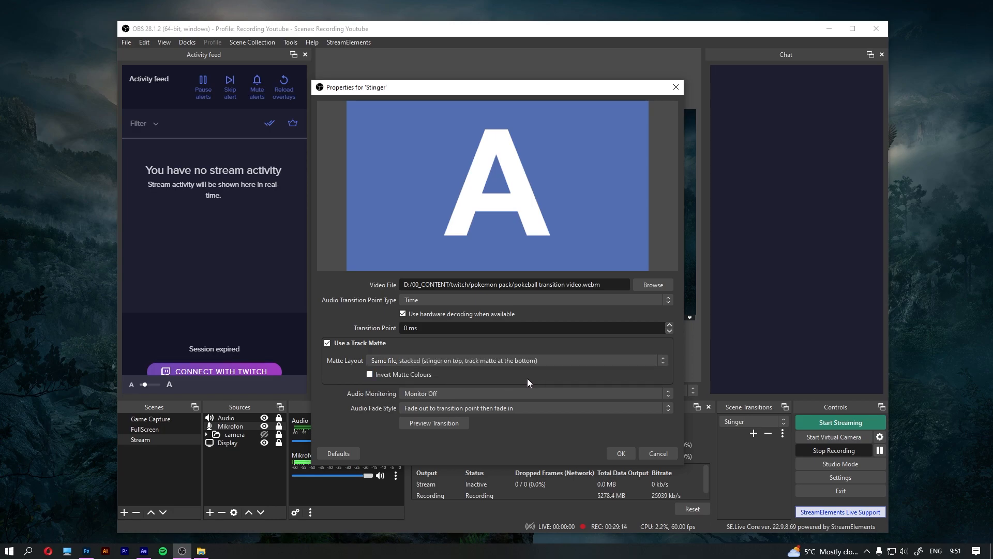
pyautogui.click(622, 455)
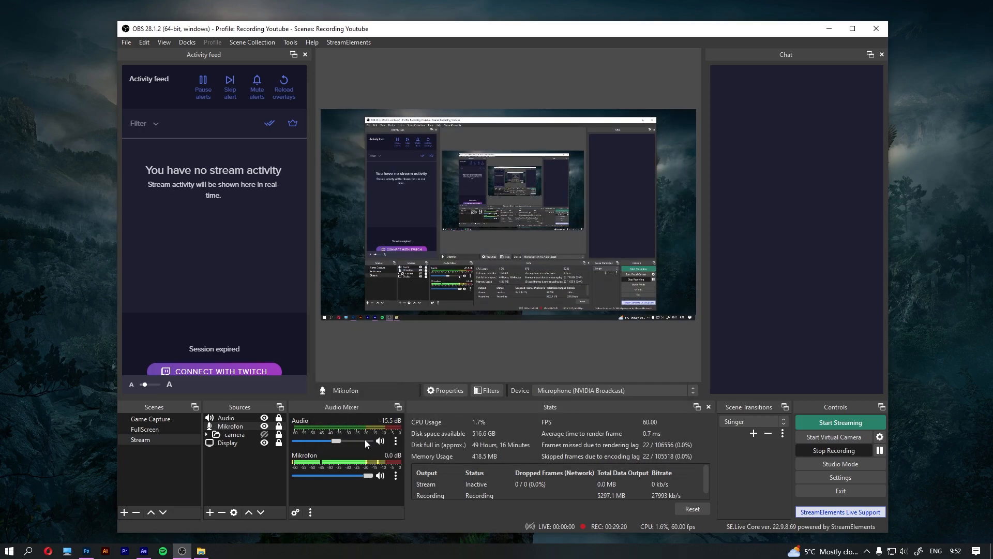
pyautogui.click(172, 430)
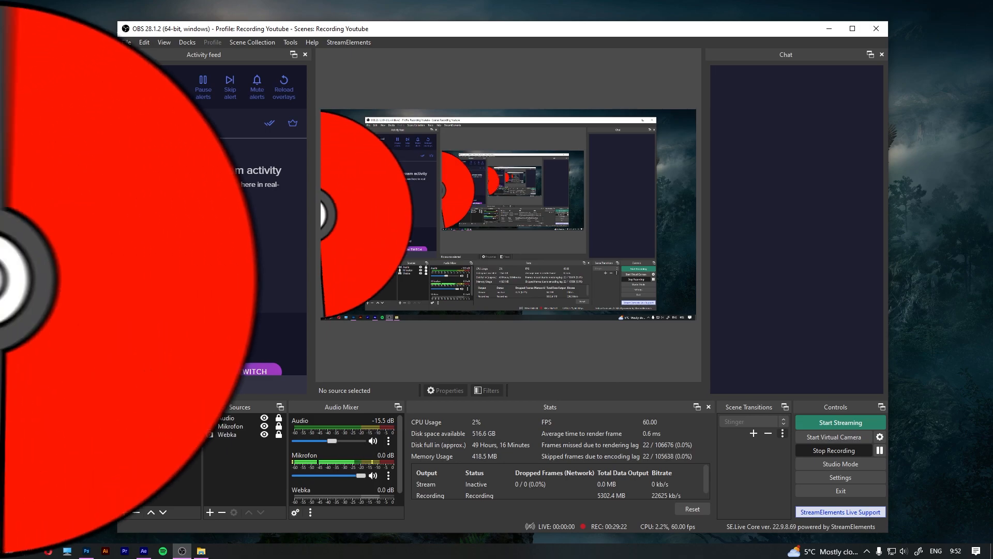